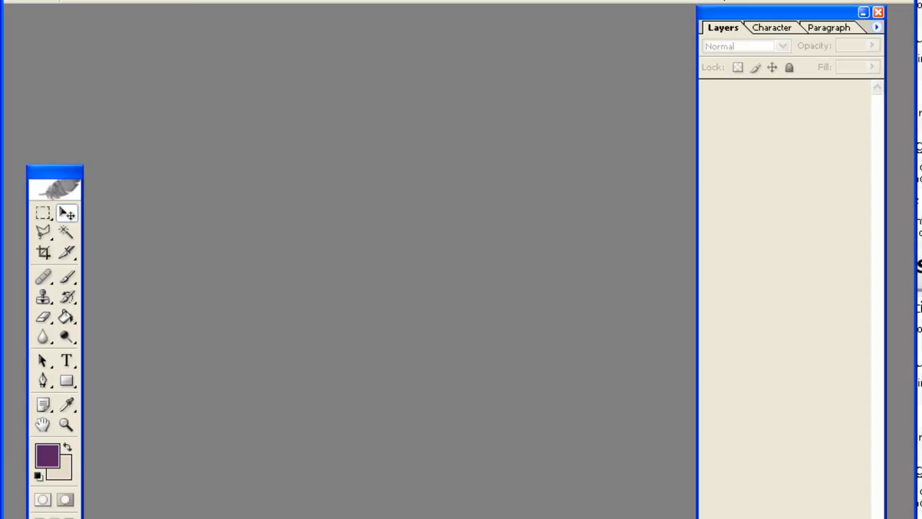
Open invite_ceremony_5x7_pinkcran_damask.psd from the wedding invitation collection_pink_cranberry_damask folder on the Desktop.
left_click(29, 2)
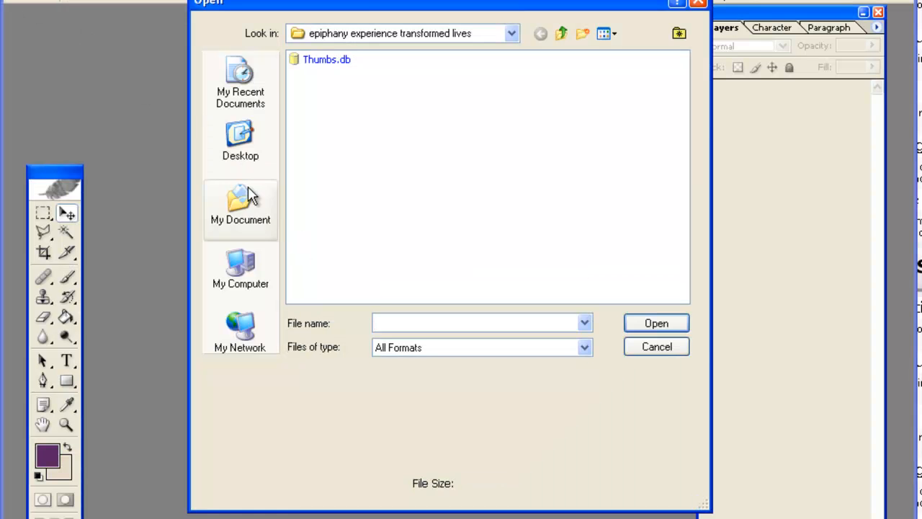
left_click(240, 140)
left_click(443, 186)
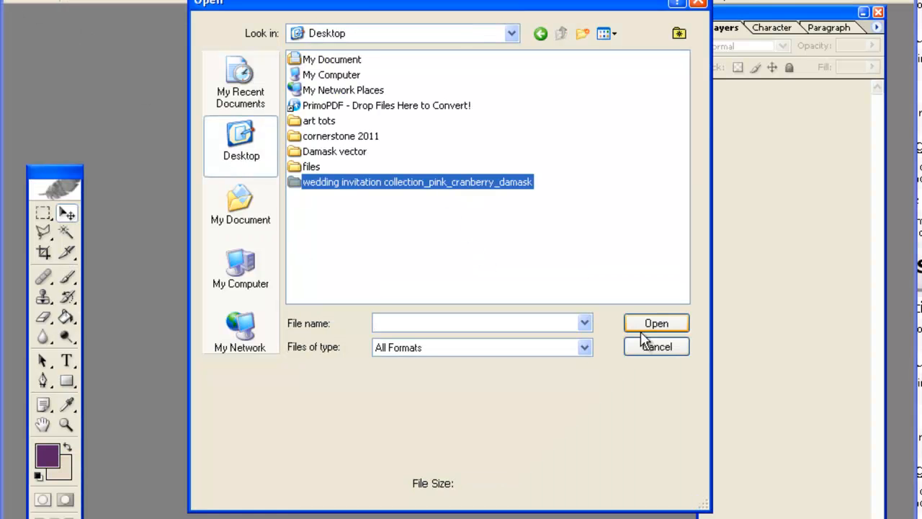
left_click(656, 325)
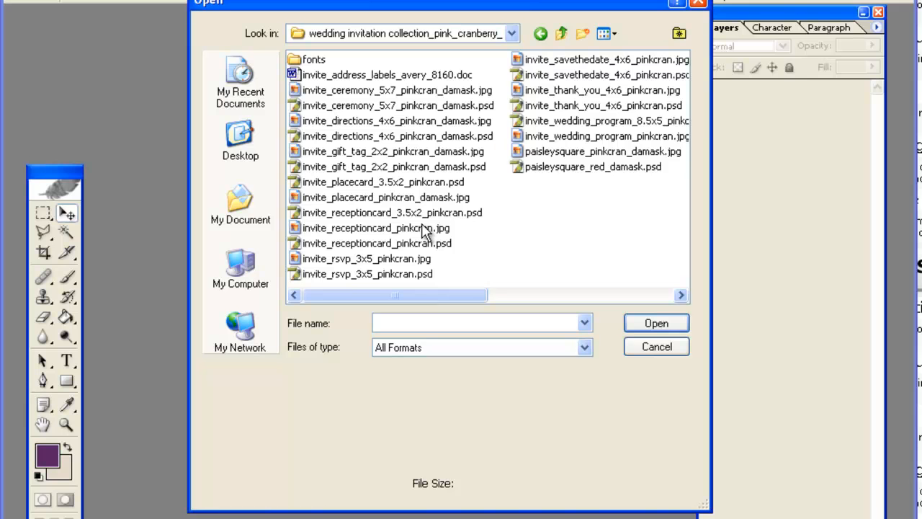
left_click(403, 106)
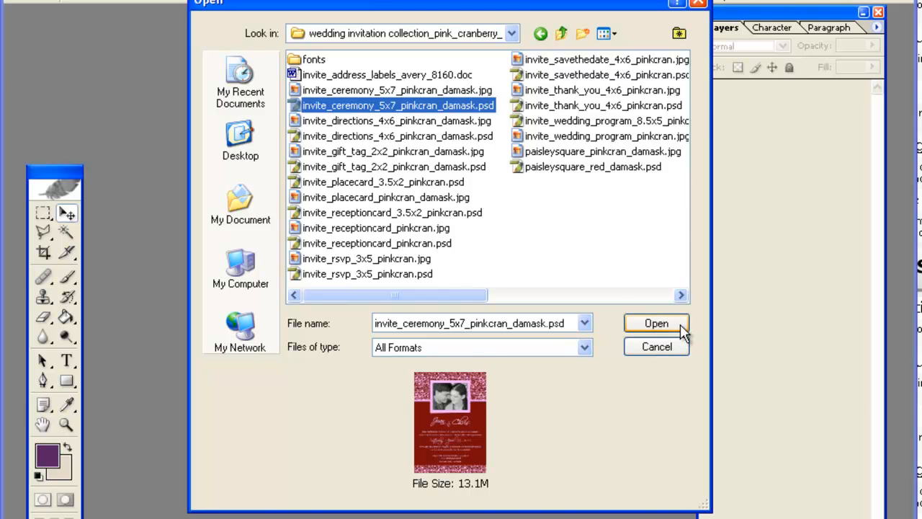
left_click(656, 324)
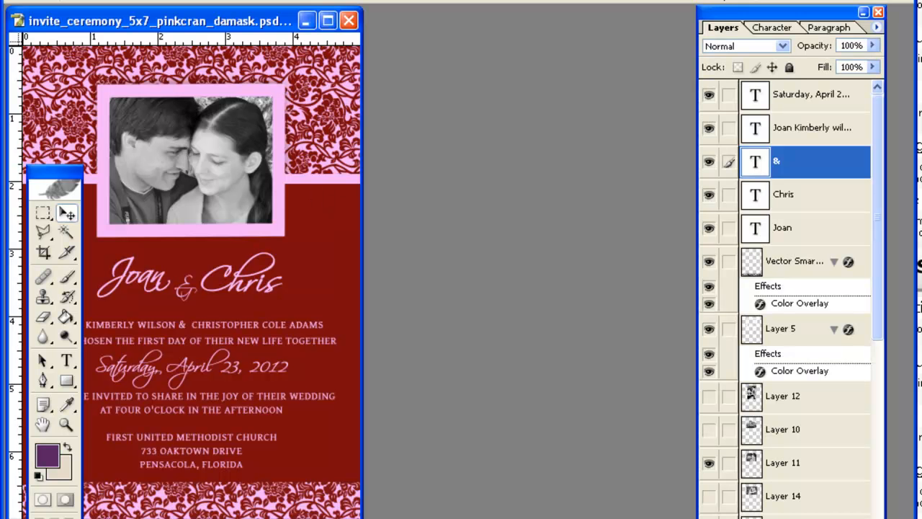
Arrange the workspace so the enlarged invitation window shows the whole card, with the Layers palette beside it.
left_click_drag(166, 22, 323, 35)
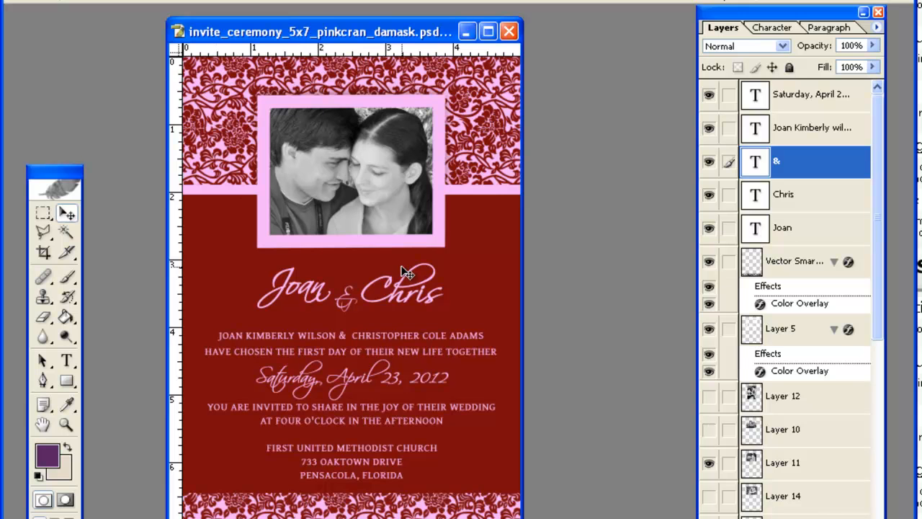
left_click_drag(775, 16, 685, 17)
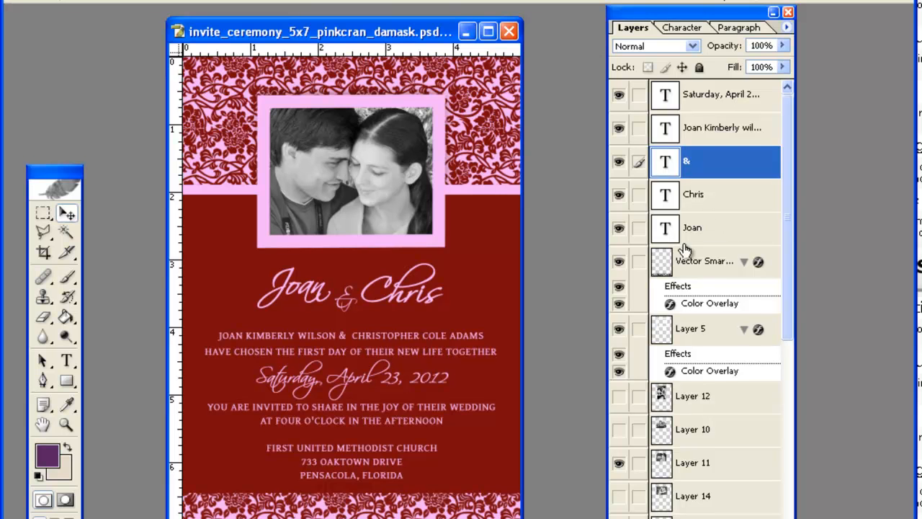
left_click(248, 0)
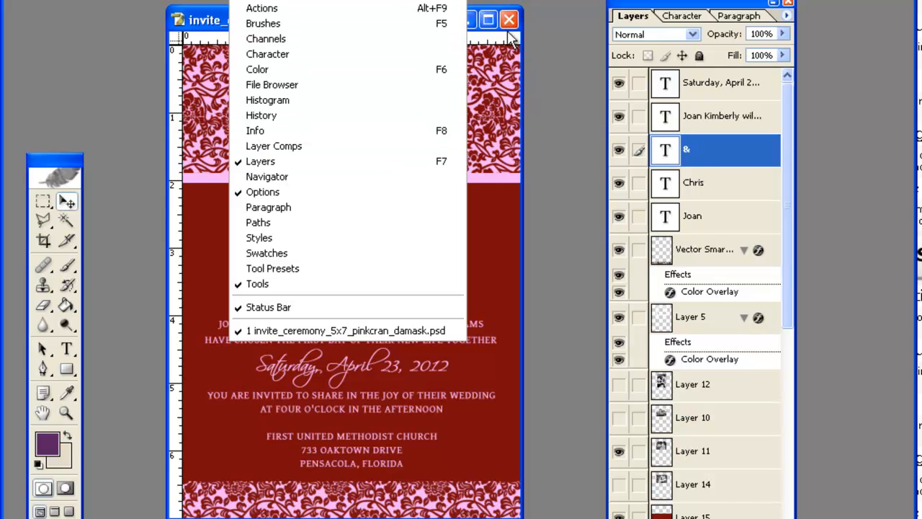
left_click(485, 34)
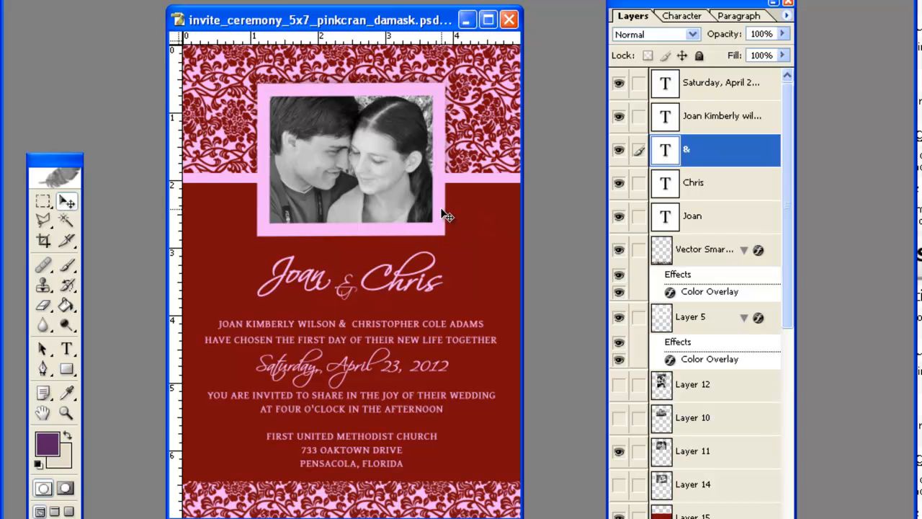
left_click_drag(514, 516, 561, 518)
left_click_drag(414, 21, 394, 21)
left_click_drag(548, 518, 571, 518)
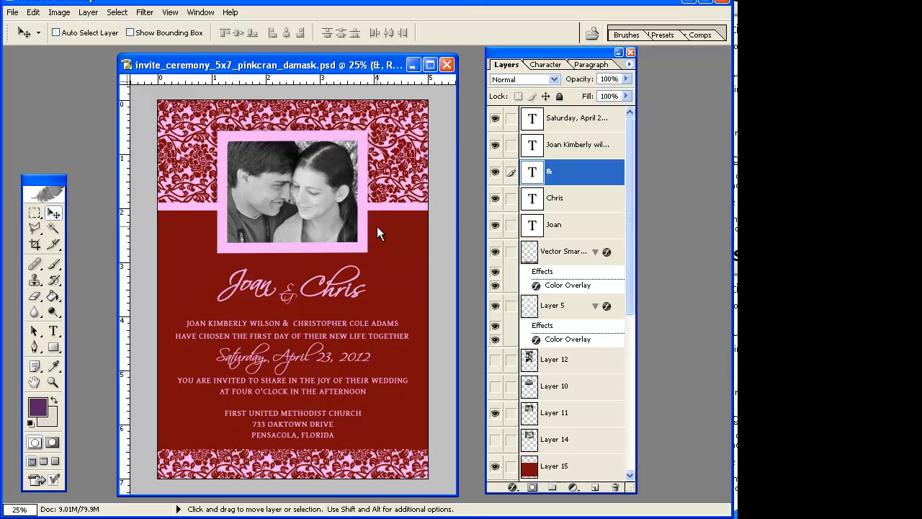
Select Layer 15, the dark red background behind the invitation text, from the layers under a blank red area of the card.
right_click(471, 218)
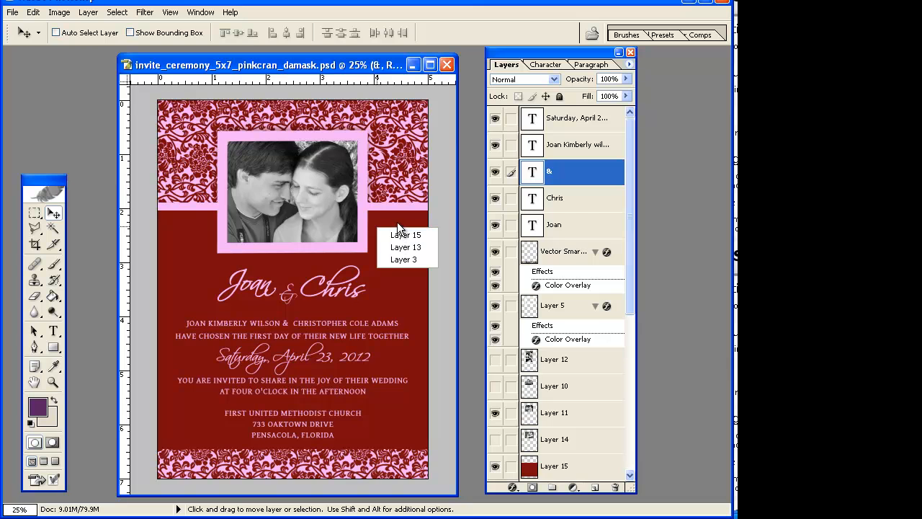
left_click(397, 222)
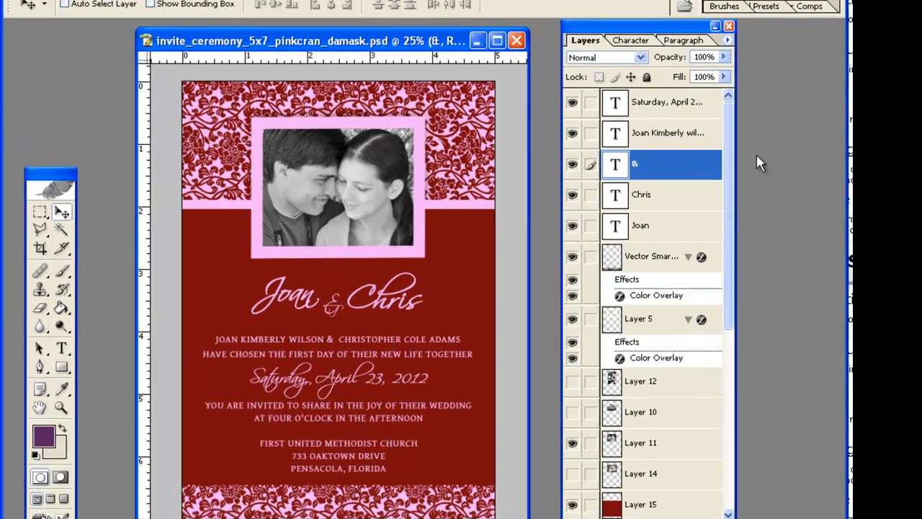
scroll(607, 199, "down", 4)
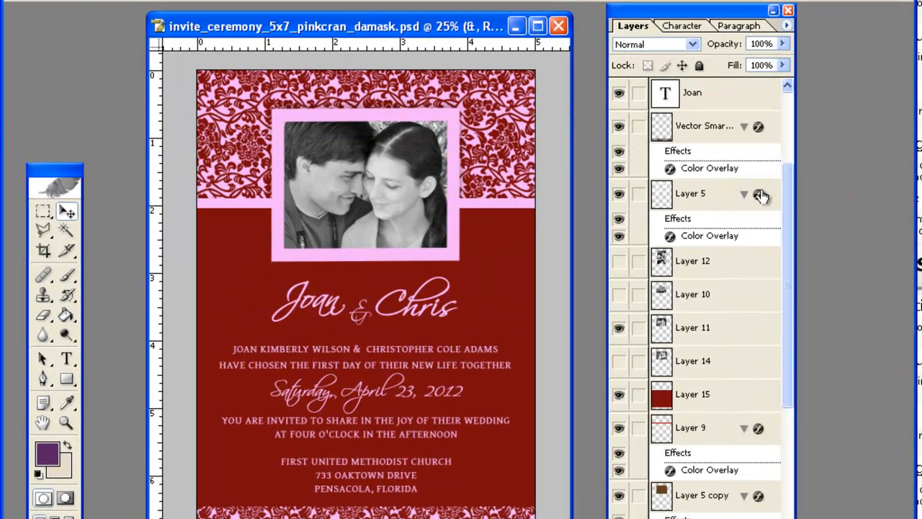
scroll(761, 202, "down", 6)
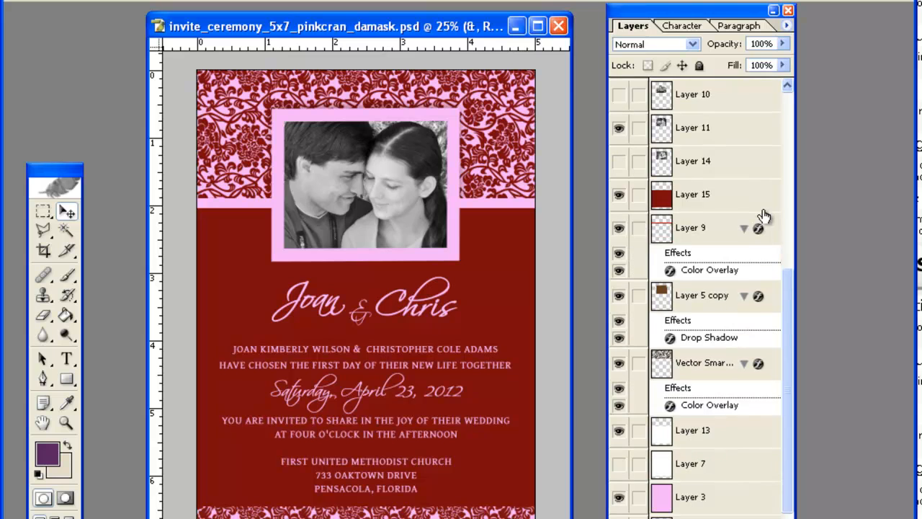
scroll(763, 216, "down", 1)
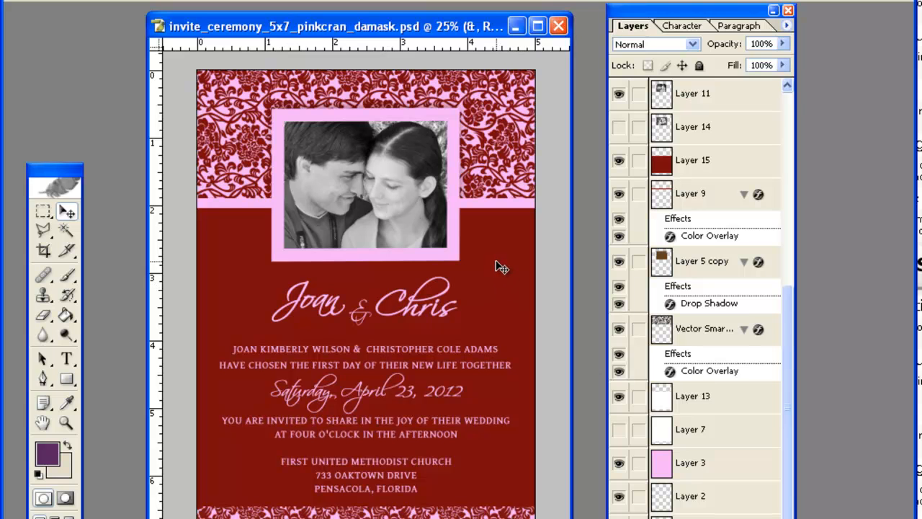
scroll(688, 383, "up", 5)
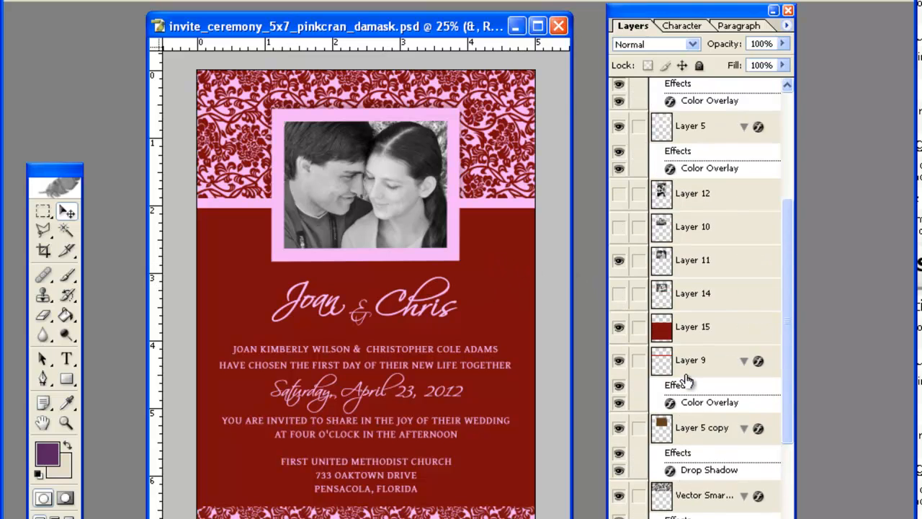
right_click(483, 255)
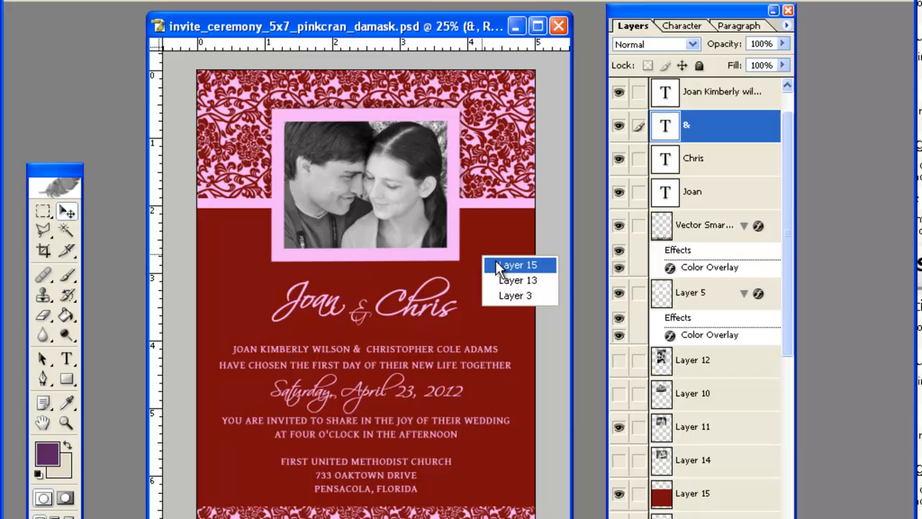
left_click(497, 262)
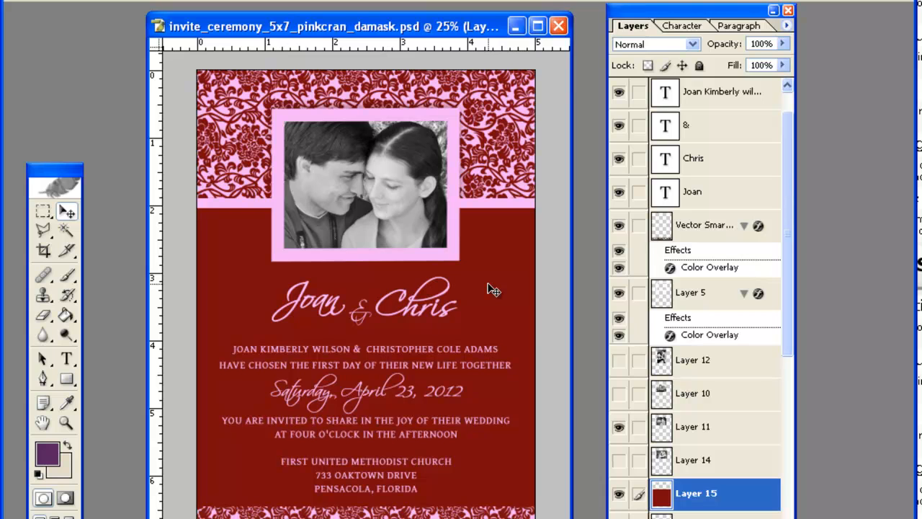
right_click(488, 283)
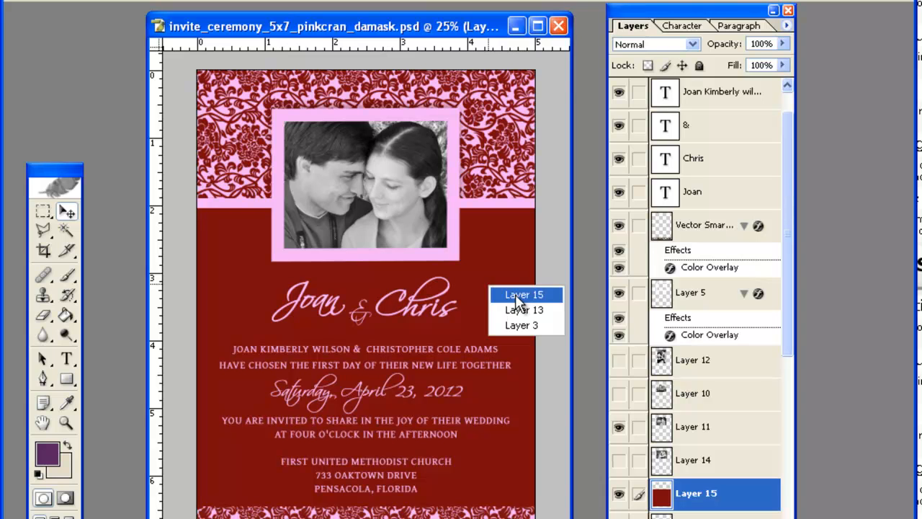
left_click(516, 294)
right_click(504, 304)
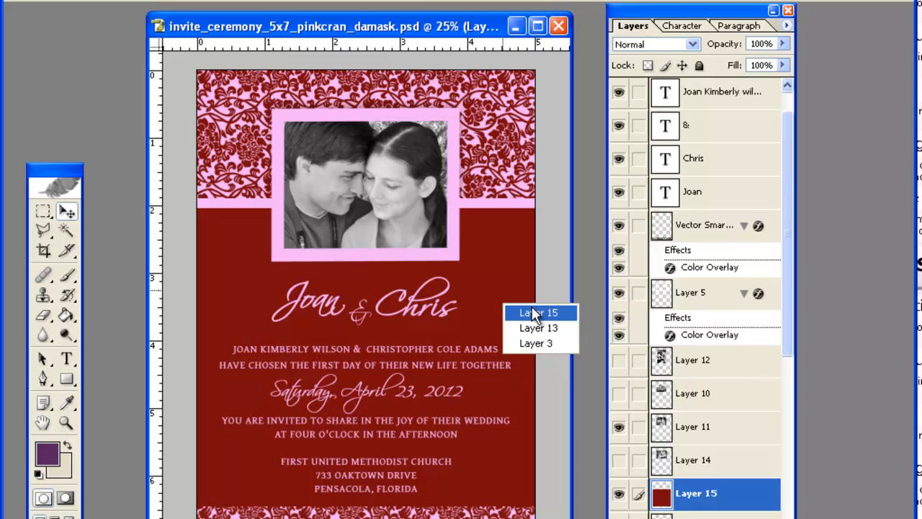
left_click(534, 313)
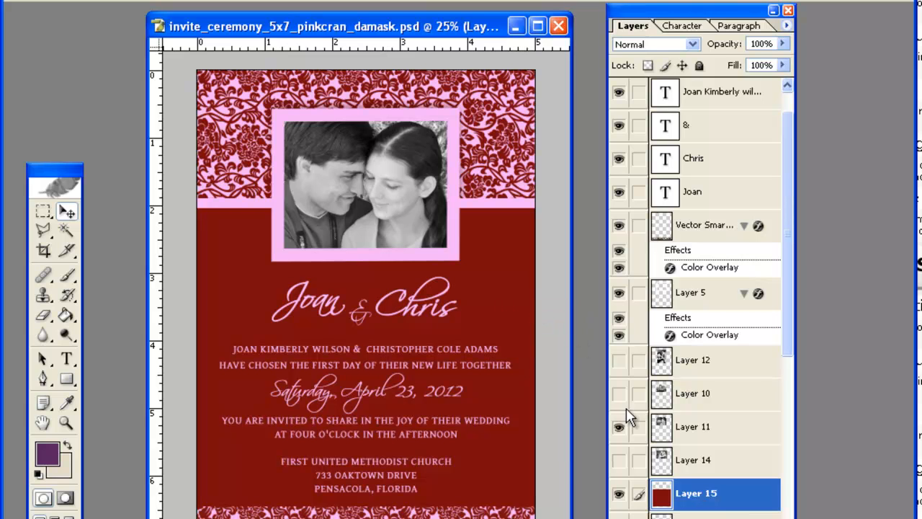
right_click(492, 292)
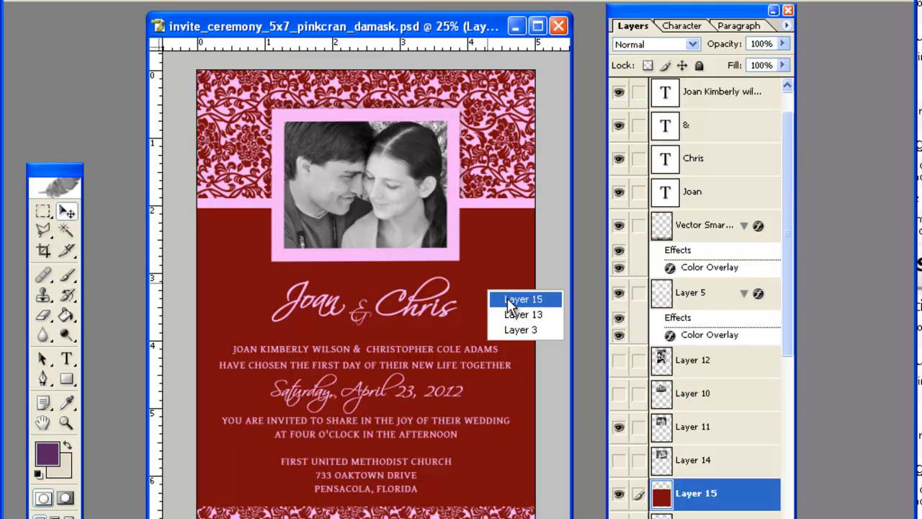
left_click(508, 303)
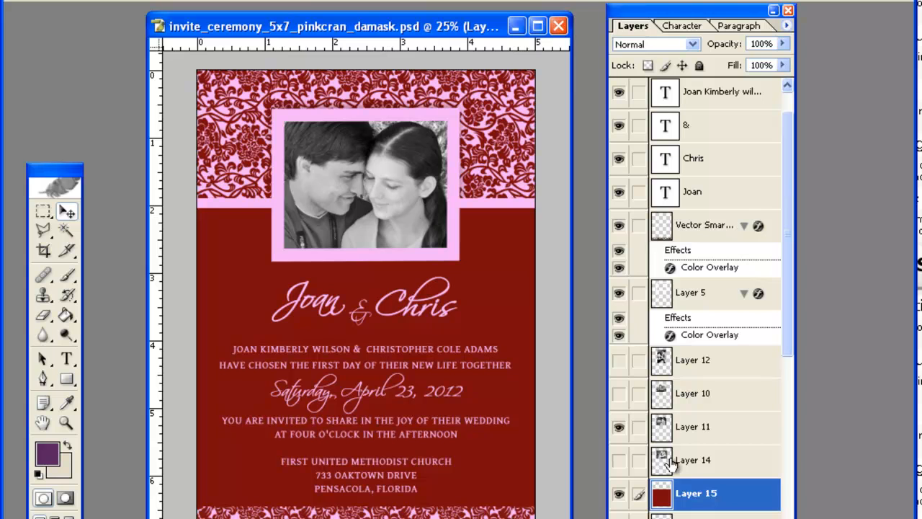
Add a Color Overlay effect to Layer 15 and move the Layer Style dialog clear of the invitation.
left_click(144, 1)
mouse_move(108, 1)
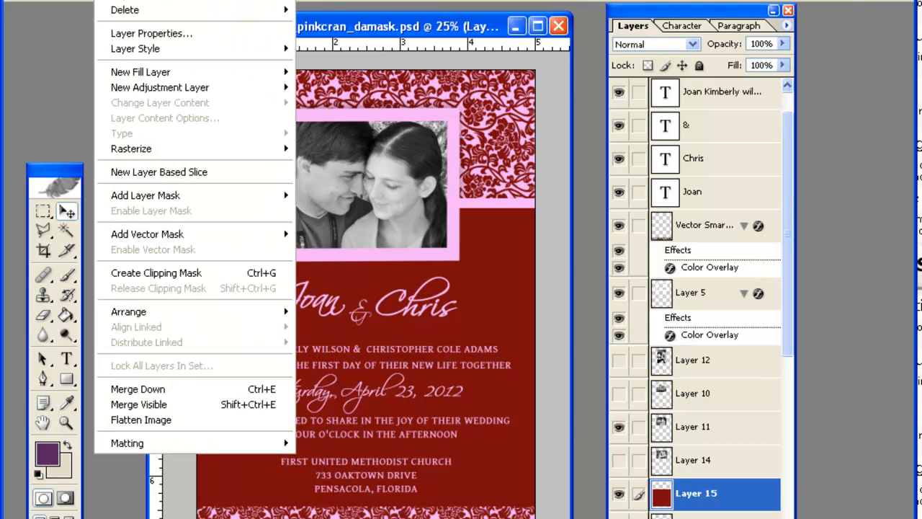
mouse_move(133, 52)
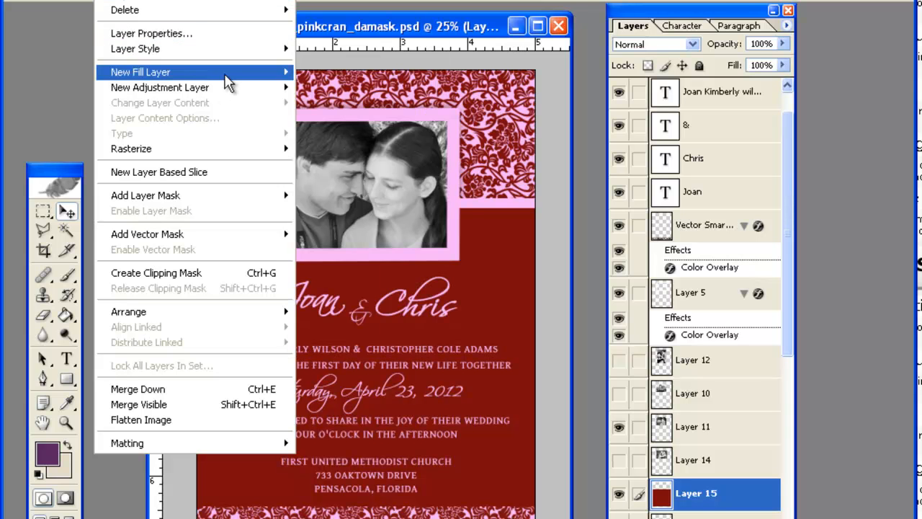
mouse_move(250, 51)
left_click(368, 161)
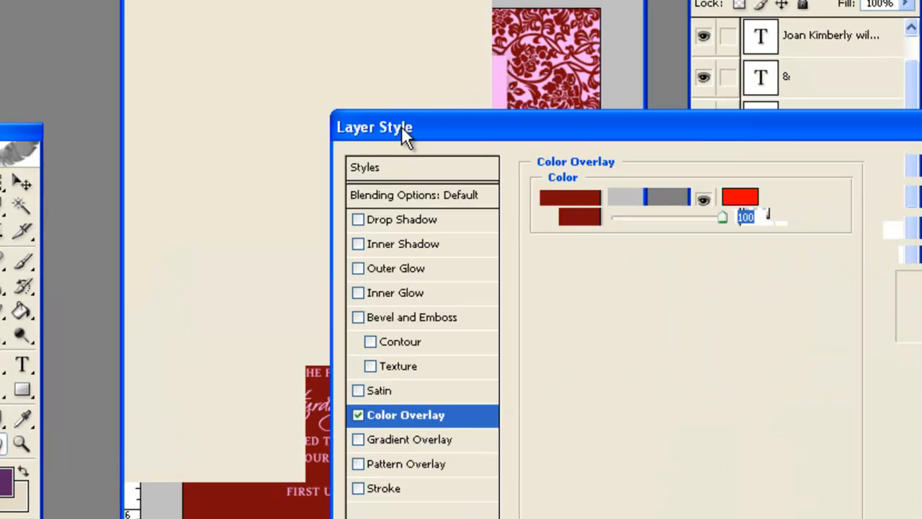
left_click_drag(407, 126, 667, 0)
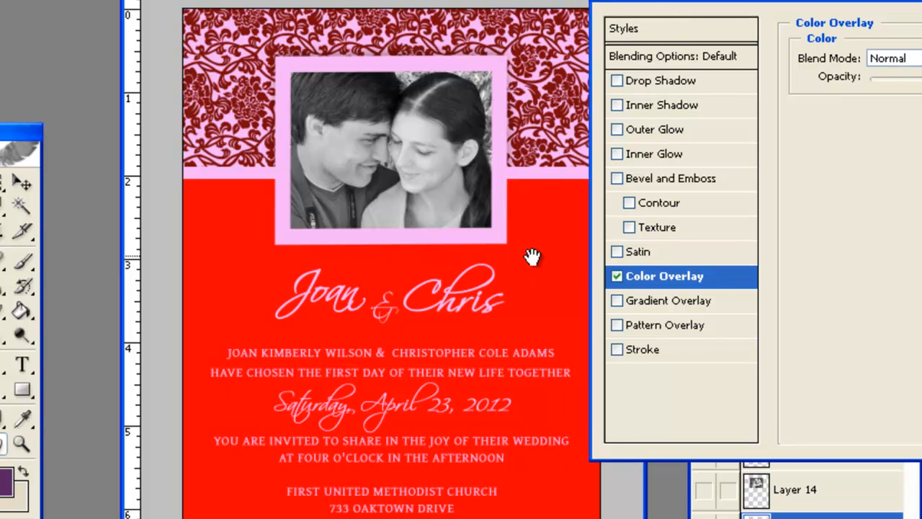
Pick a bright green hue for the overlay colour and switch the colour picker to its red channel.
left_click(921, 58)
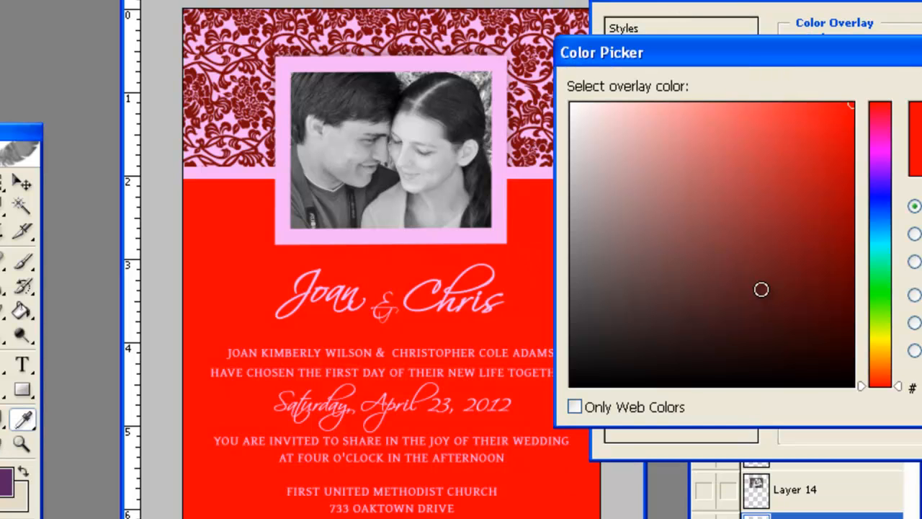
left_click(877, 300)
left_click(913, 322)
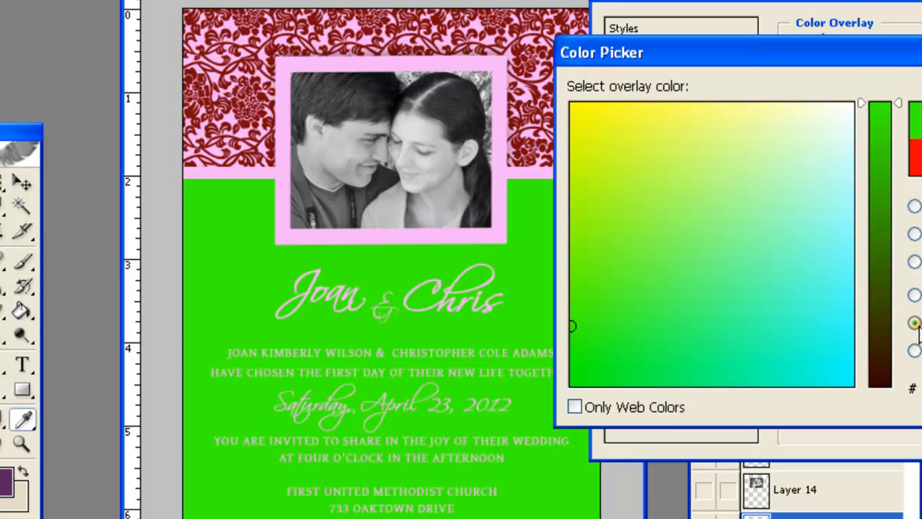
left_click(914, 350)
left_click(914, 322)
left_click(914, 294)
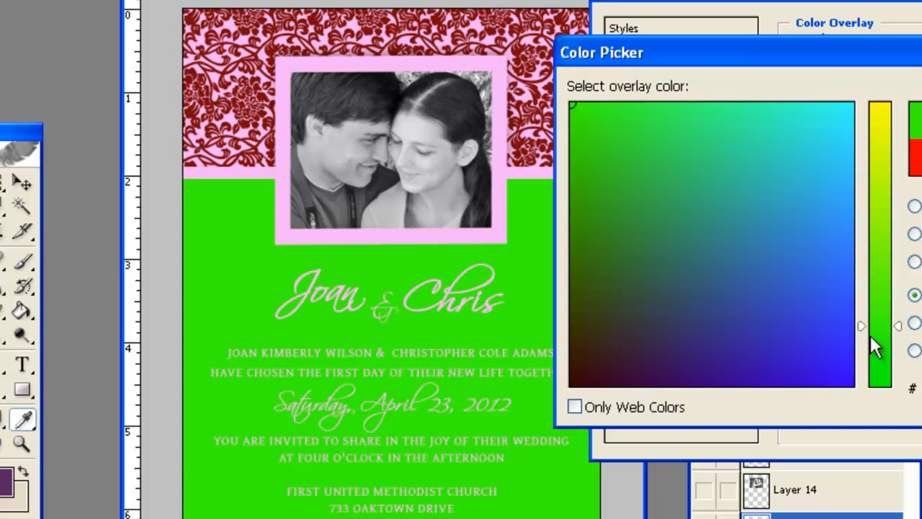
Darken the overlay colour to a deep forest green and apply the Color Overlay to Layer 15.
left_click(636, 272)
left_click(624, 292)
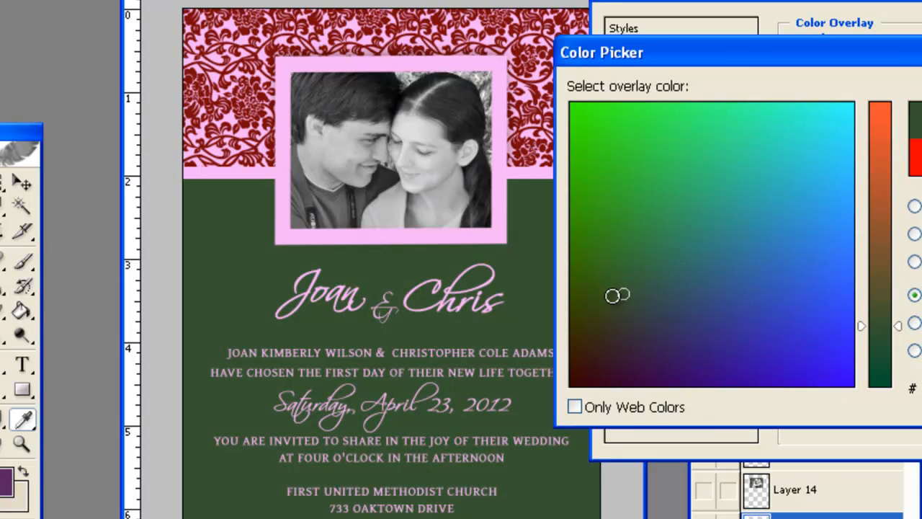
left_click(603, 299)
left_click(591, 320)
left_click(602, 313)
left_click(613, 292)
key("Return")
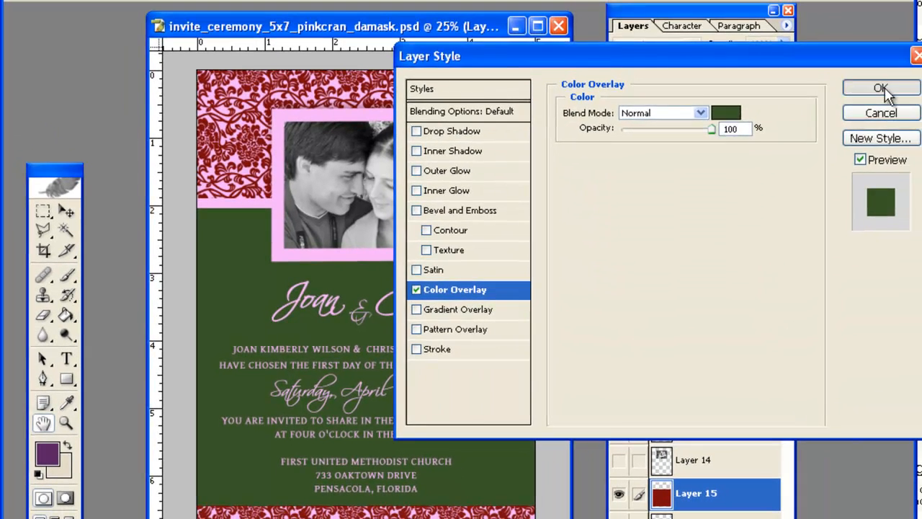
key("Return")
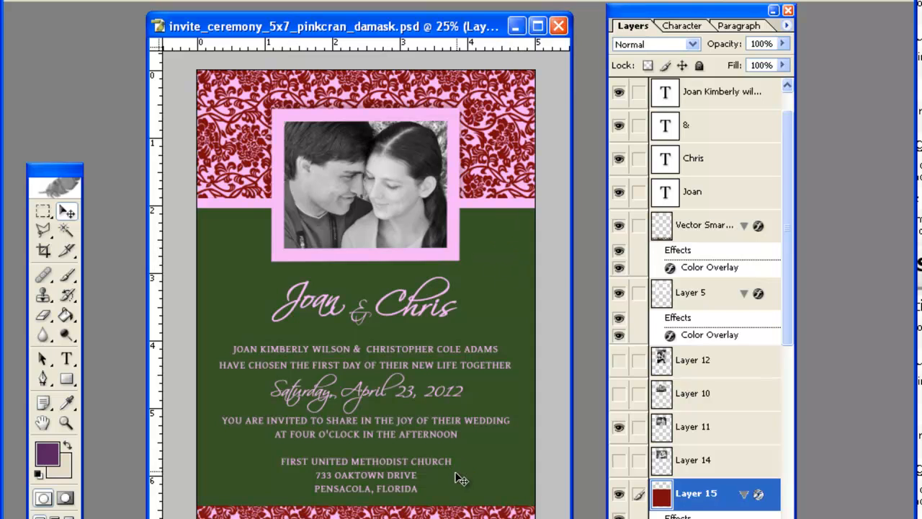
Select the Vector Smart Object layer of the upper damask pattern and open its Color Overlay settings.
right_click(505, 163)
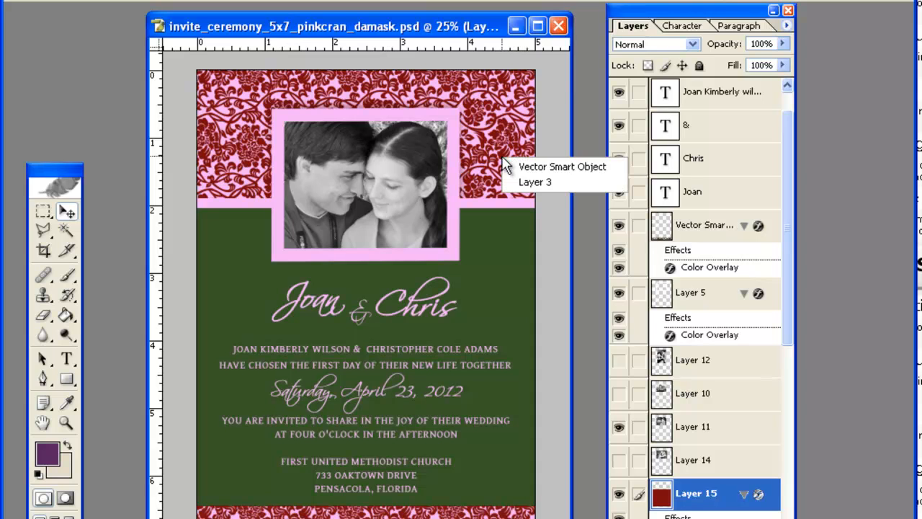
left_click(537, 166)
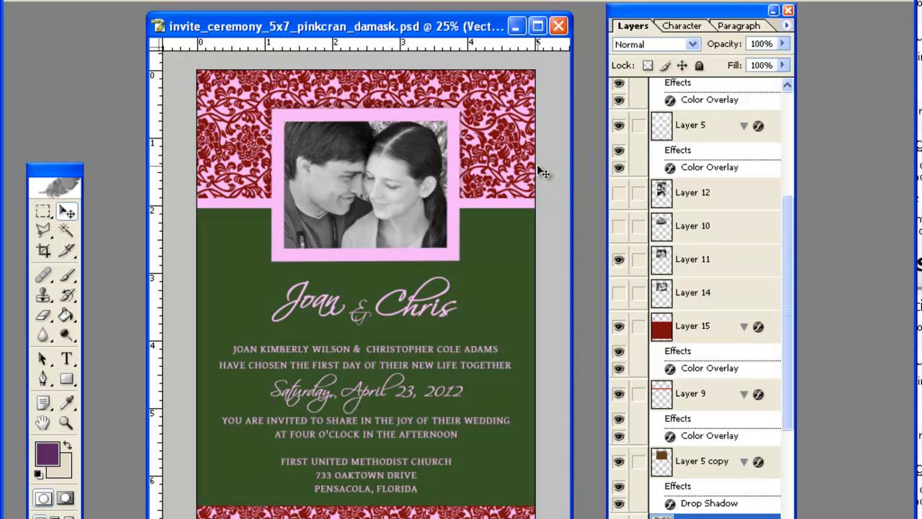
scroll(655, 476, "down", 2)
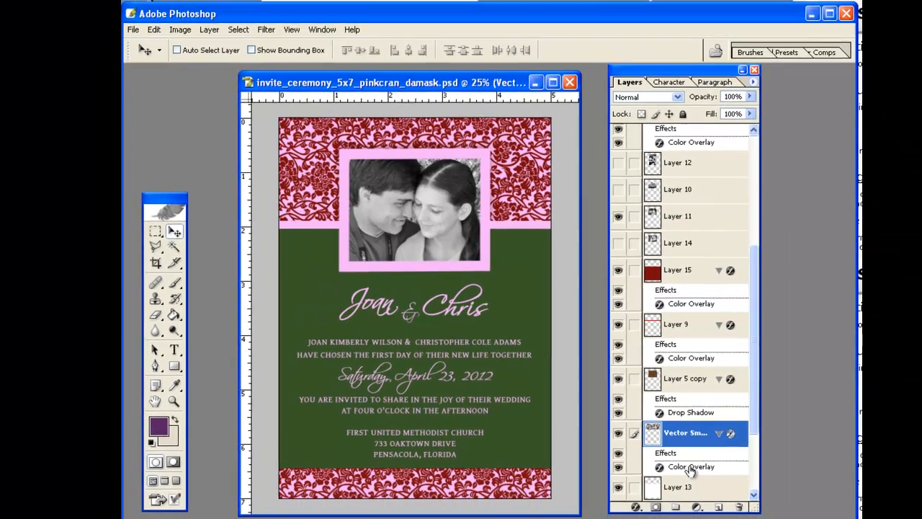
double_click(690, 468)
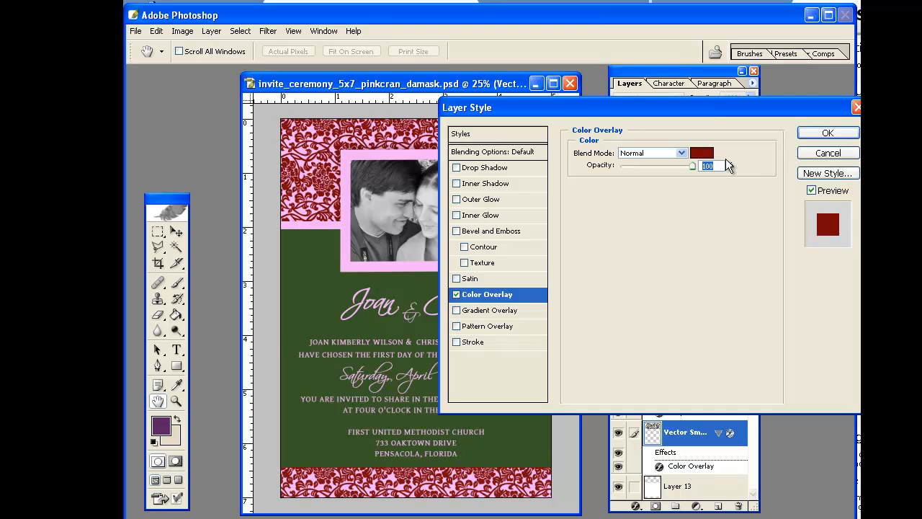
Set the upper damask's overlay colour to the forest green 365527 sampled from the invitation background and apply the effect.
left_click(708, 156)
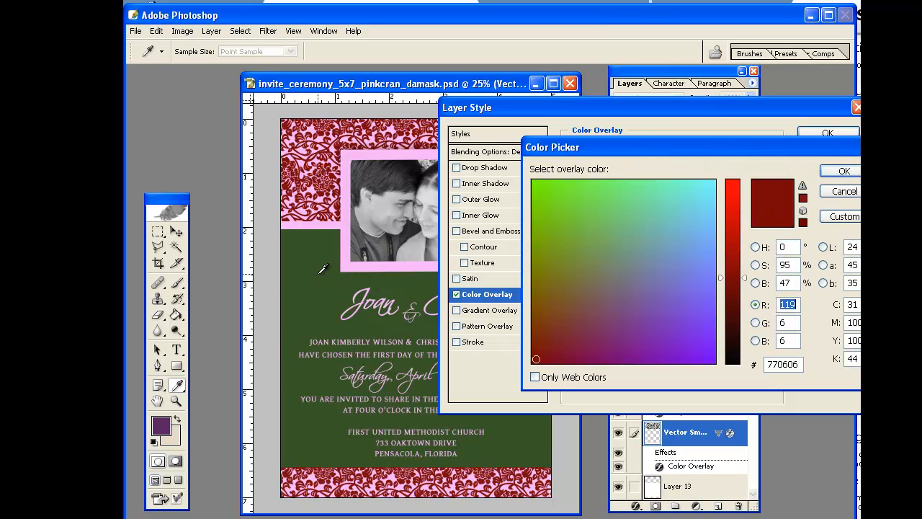
left_click_drag(590, 290, 600, 196)
mouse_move(635, 223)
left_mouse_down()
mouse_move(578, 222)
mouse_move(559, 197)
left_mouse_up()
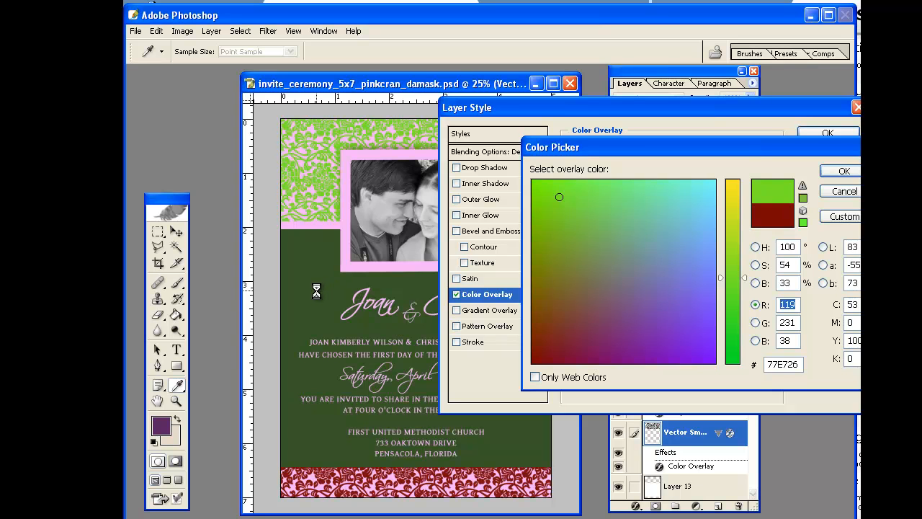
left_click(317, 290)
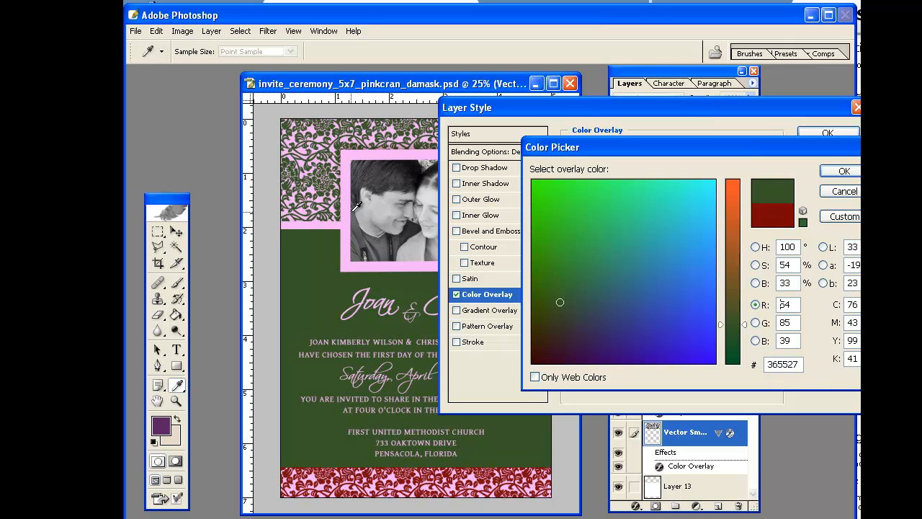
left_click(841, 171)
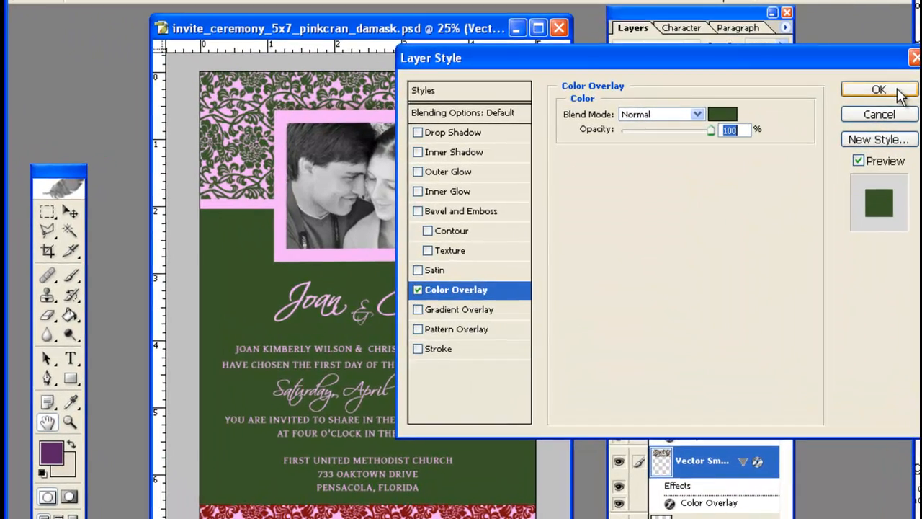
left_click(827, 132)
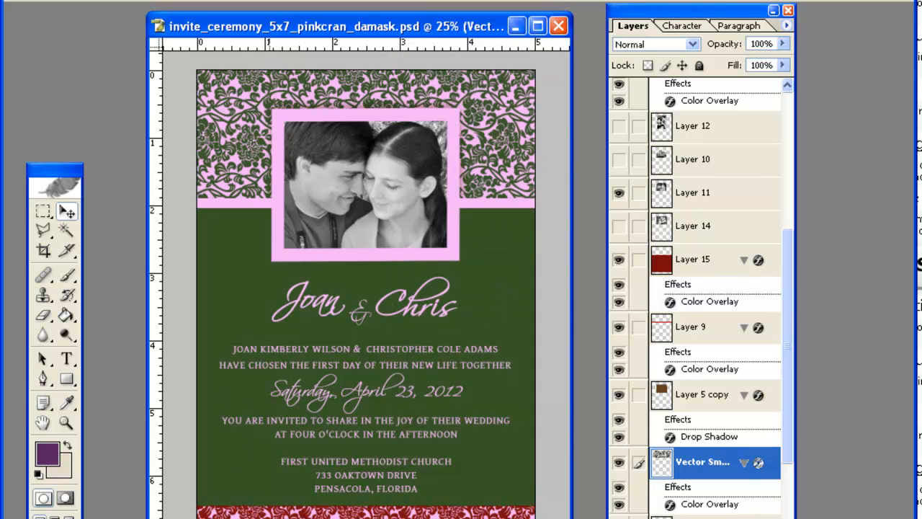
Copy the layer style of Layer 15, the green background behind the invitation text.
left_click(366, 511, "ctrl")
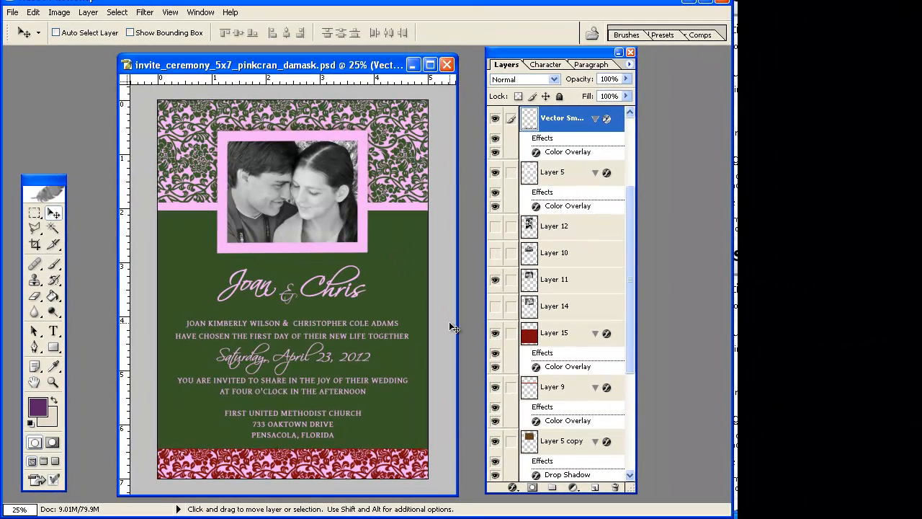
left_click(558, 334)
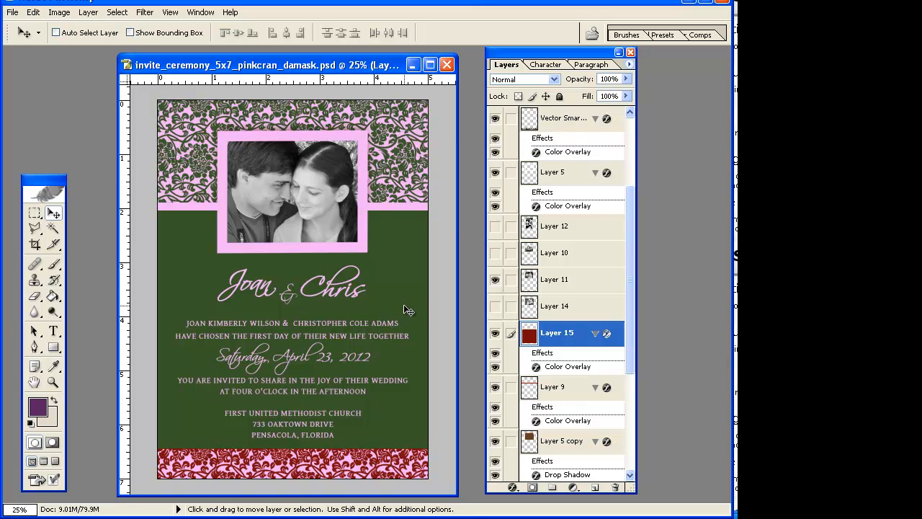
right_click(568, 344)
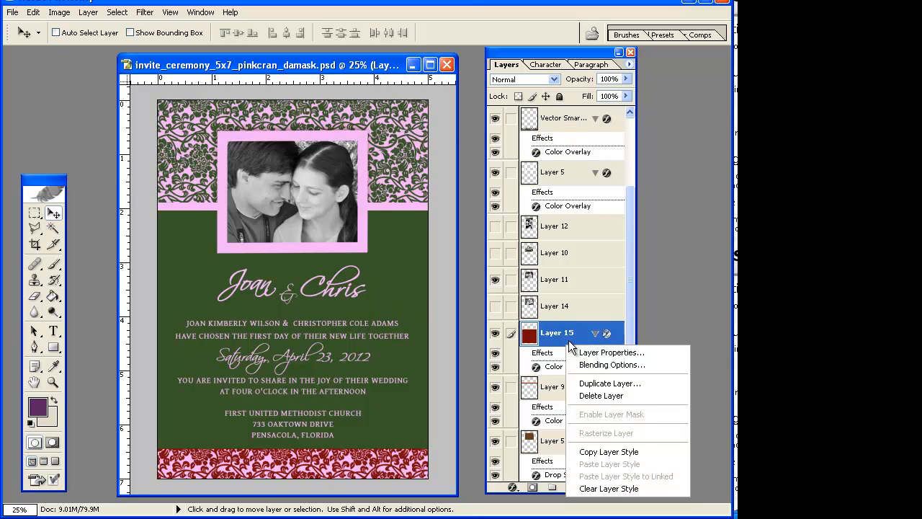
left_click(597, 454)
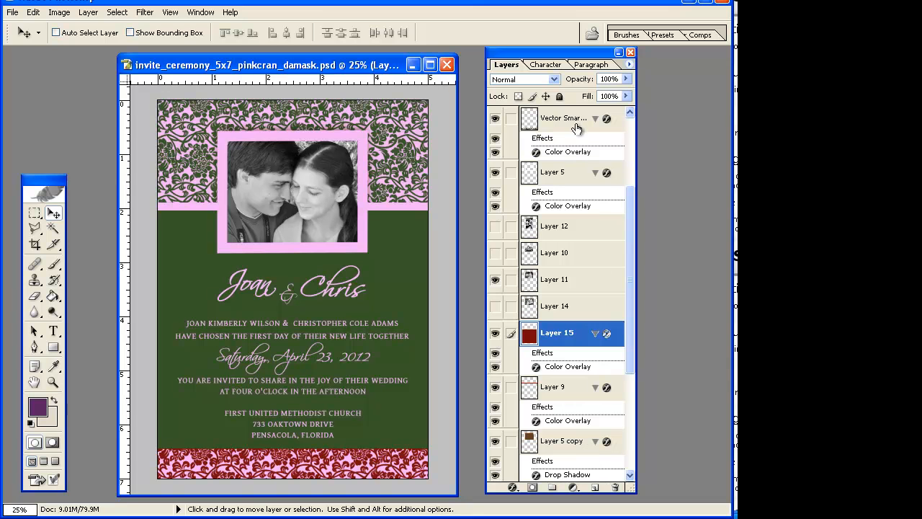
Select the Vector Smart Object layer of the lower damask strip and paste the copied layer style onto it.
right_click(370, 459)
left_click(386, 468)
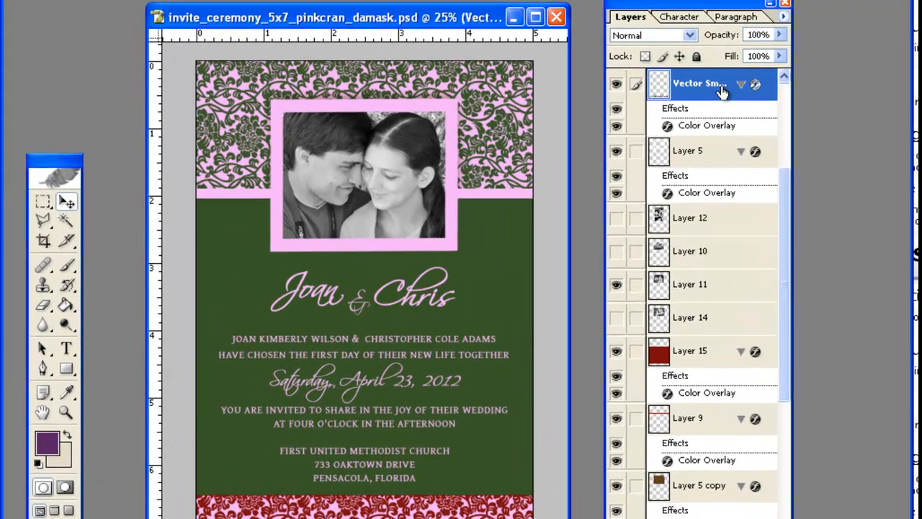
right_click(724, 85)
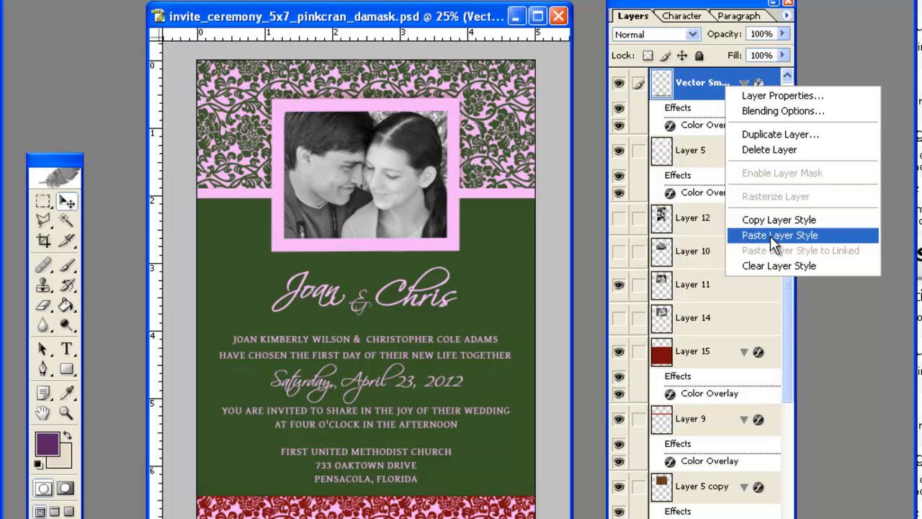
left_click(769, 235)
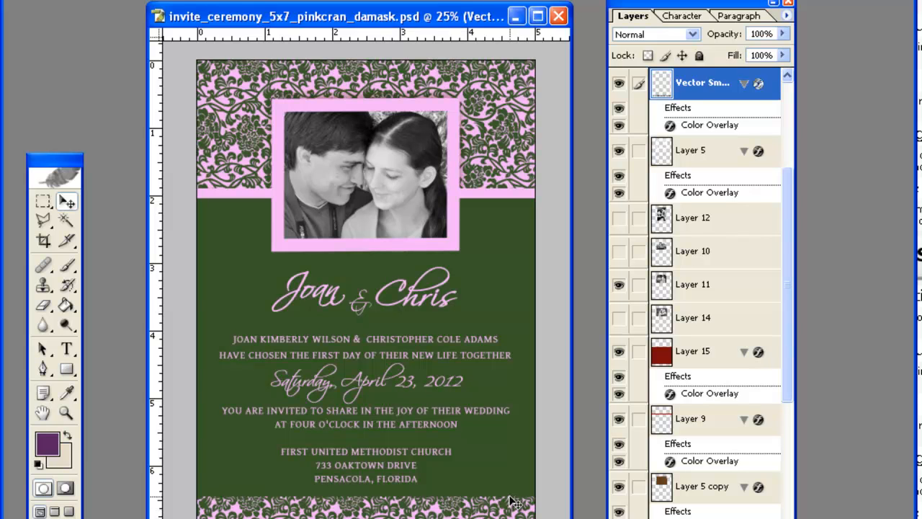
left_click(137, 2)
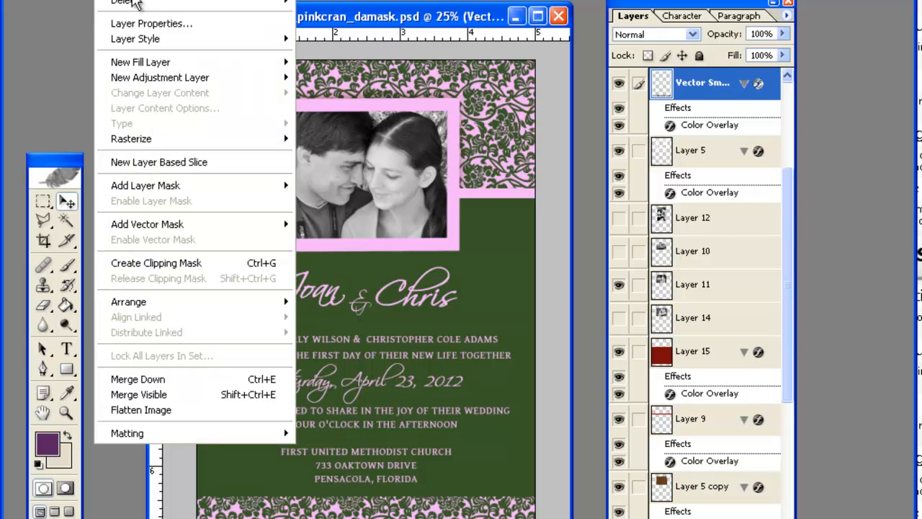
mouse_move(148, 43)
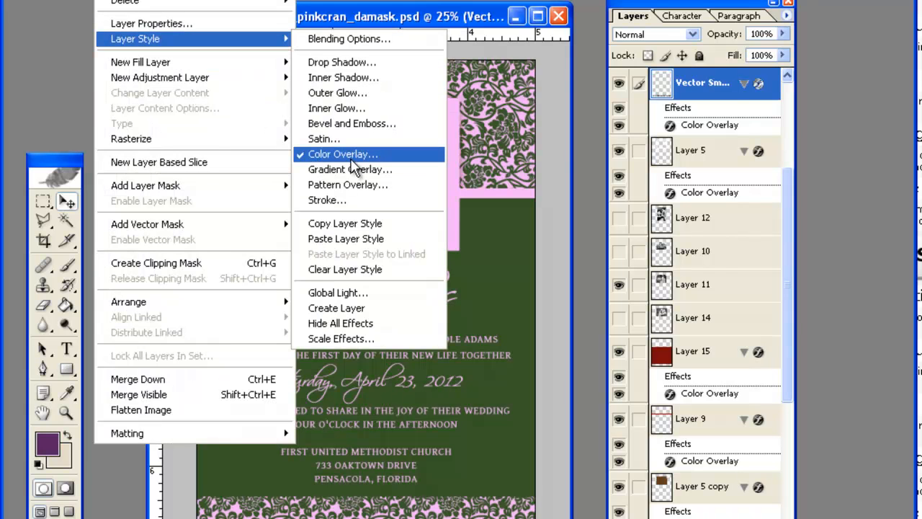
left_click(710, 102)
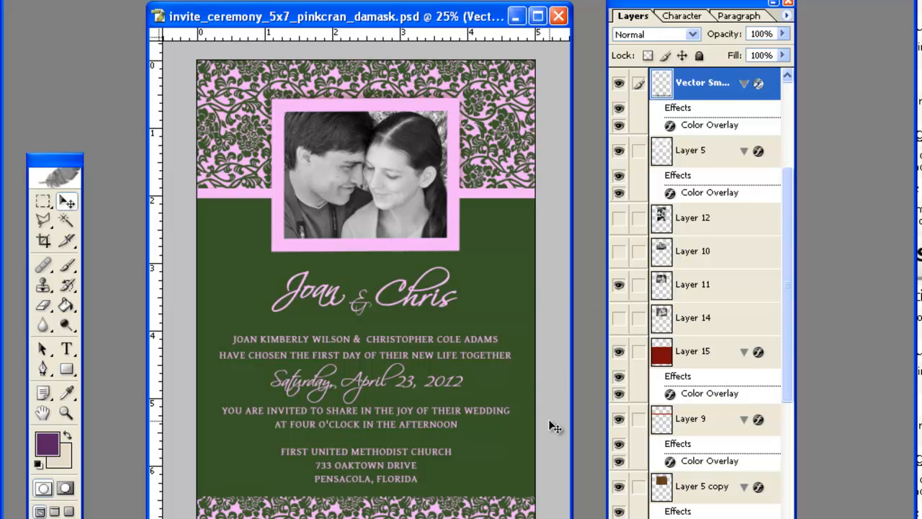
Examine which layers lie at the top edge of the lower damask strip, selecting Layer 15 and Layer 3 in turn.
right_click(472, 496)
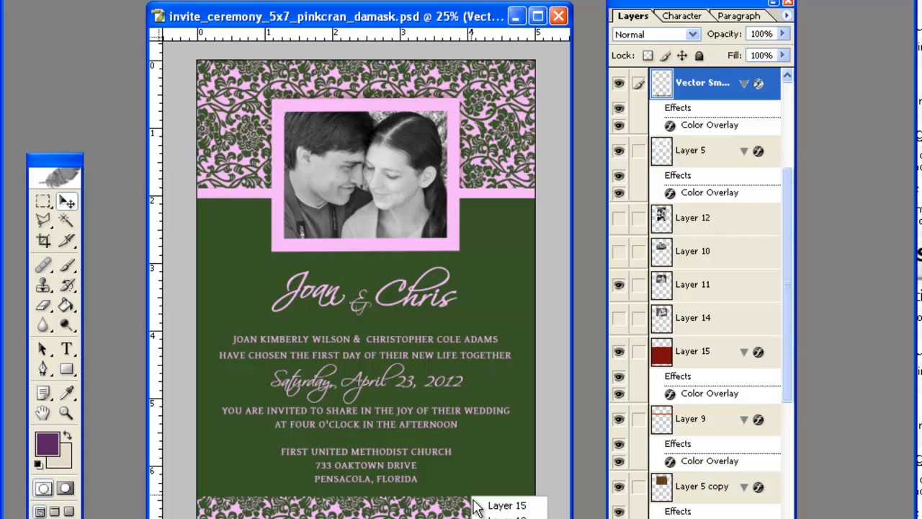
left_click(481, 507)
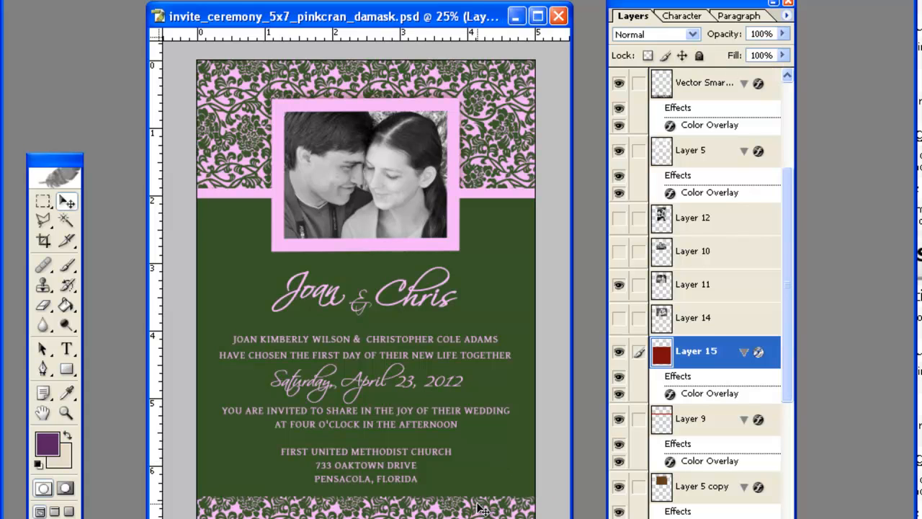
right_click(436, 495)
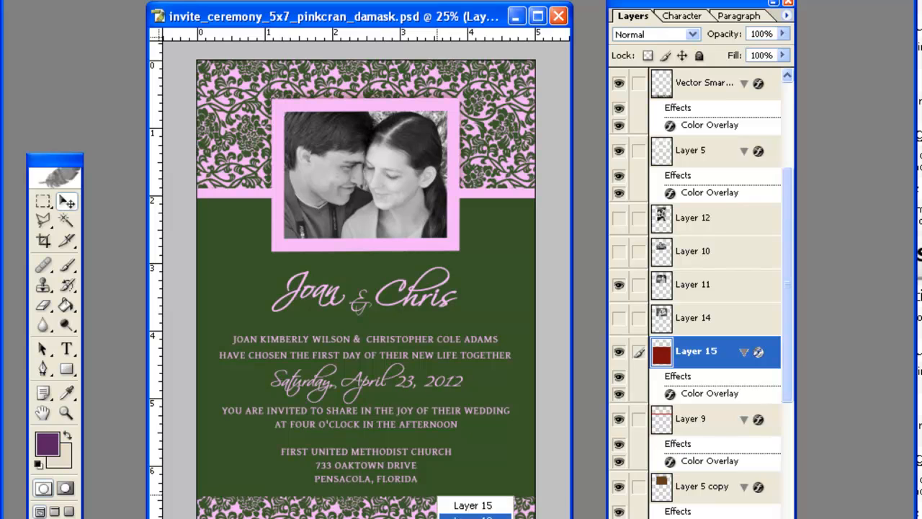
left_click(461, 516)
right_click(446, 501)
left_click(468, 516)
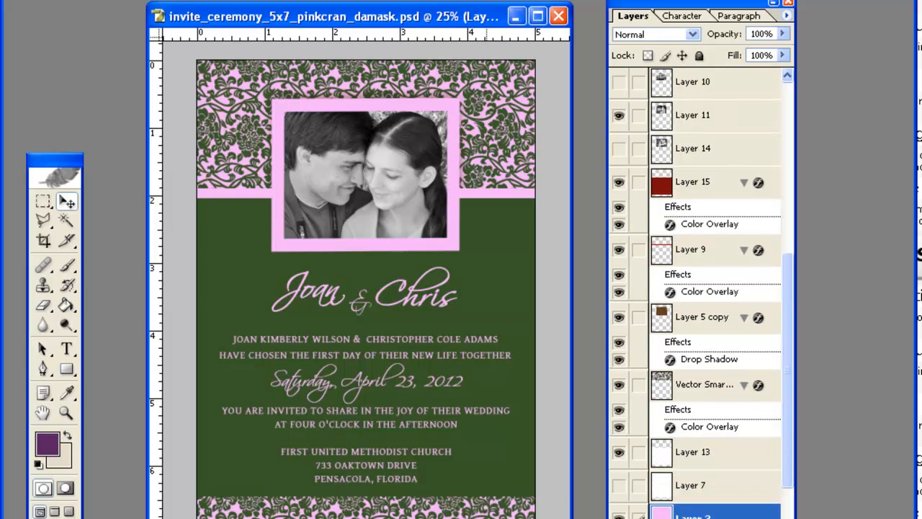
Select Layer 9, the pink stripe beneath the upper damask pattern, and duplicate it.
right_click(228, 193)
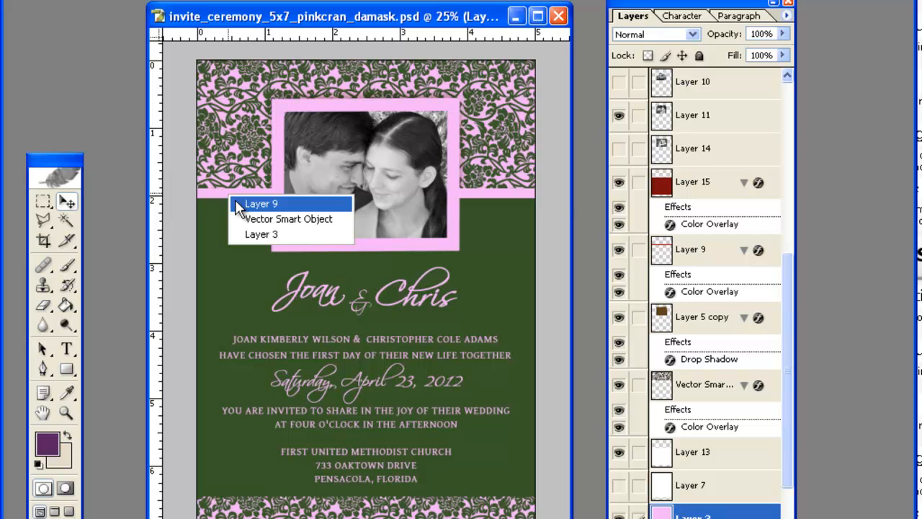
left_click(252, 204)
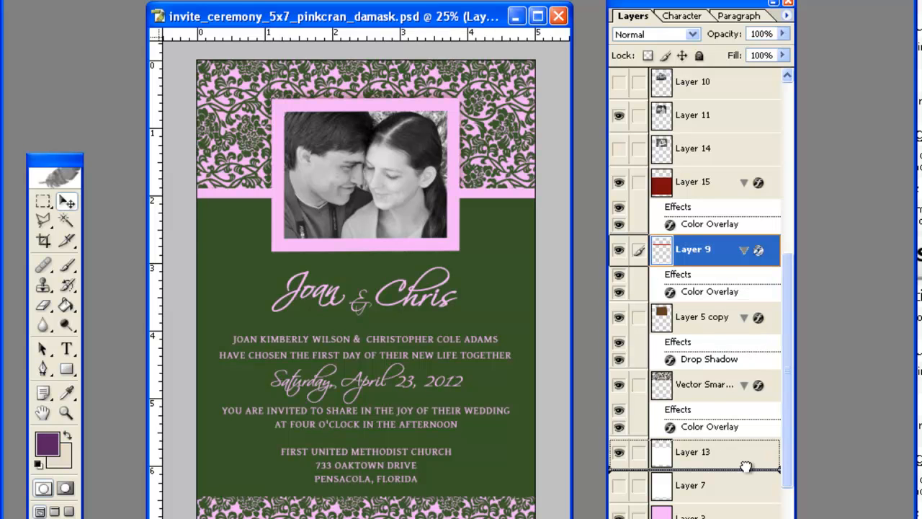
scroll(694, 288, "down", 2)
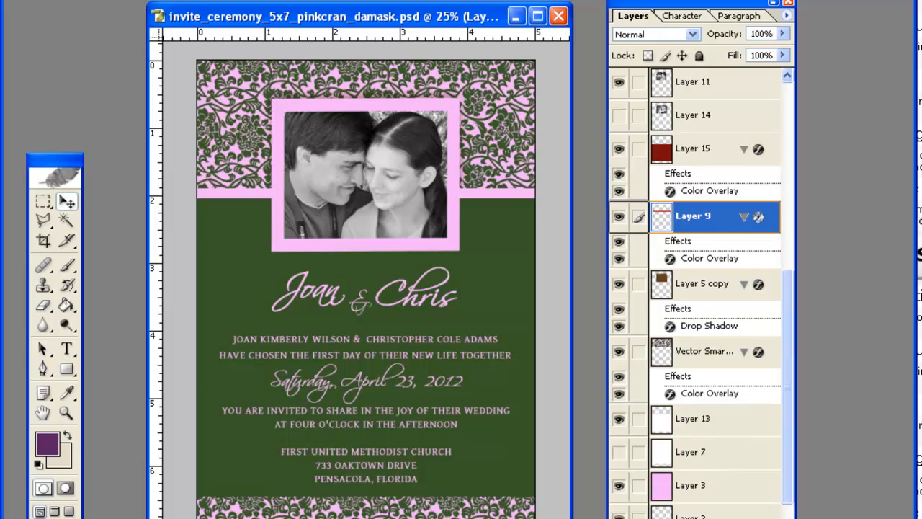
key("ctrl+j")
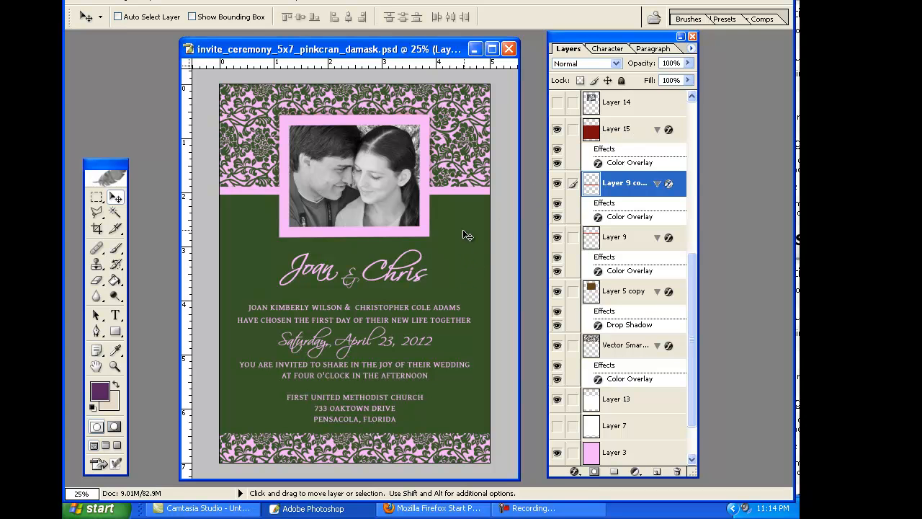
Reorder Layer 15 directly beneath Layer 5 copy, and move the Layer 9 copy stripe down to the top edge of the lower damask strip.
left_click_drag(618, 143, 623, 291)
left_click_drag(630, 135, 629, 344)
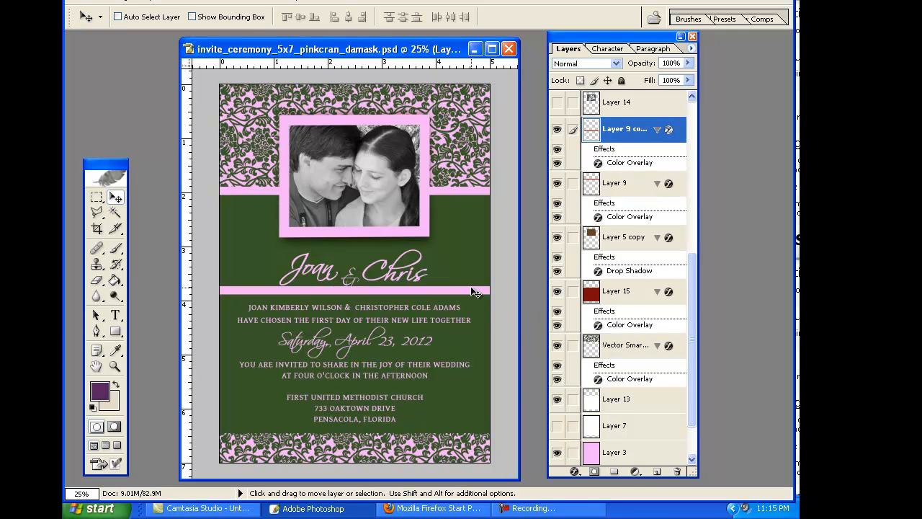
right_click(472, 288)
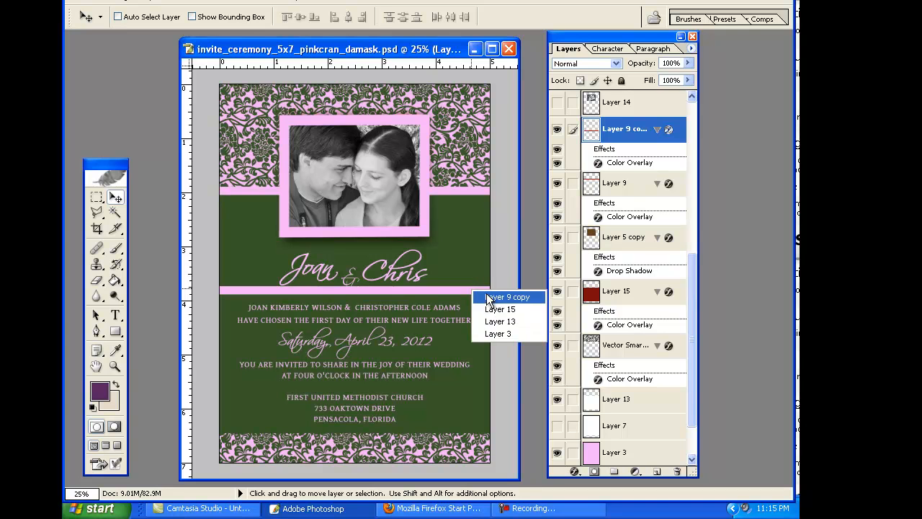
left_click(487, 297)
left_click_drag(470, 301, 470, 436)
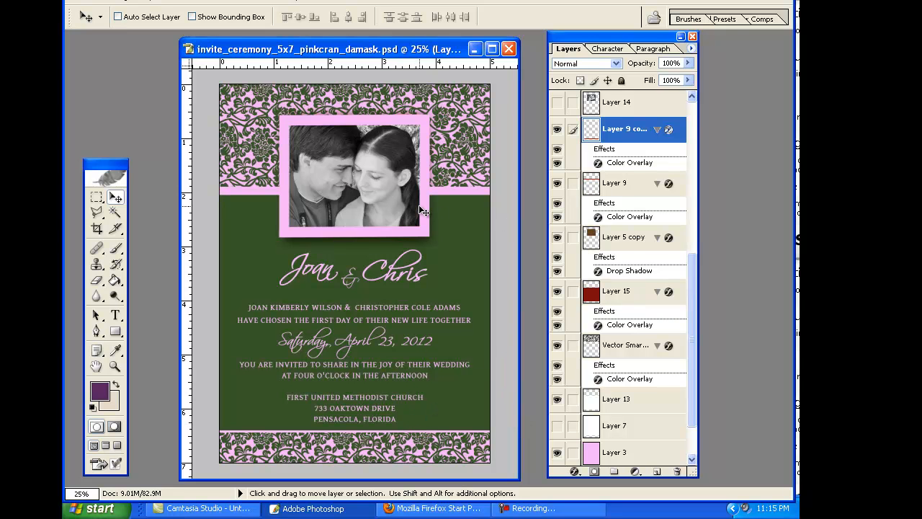
Select Layer 5, the photo frame, and change its Color Overlay to the deeper pink F67BE9.
right_click(394, 232)
left_click(428, 240)
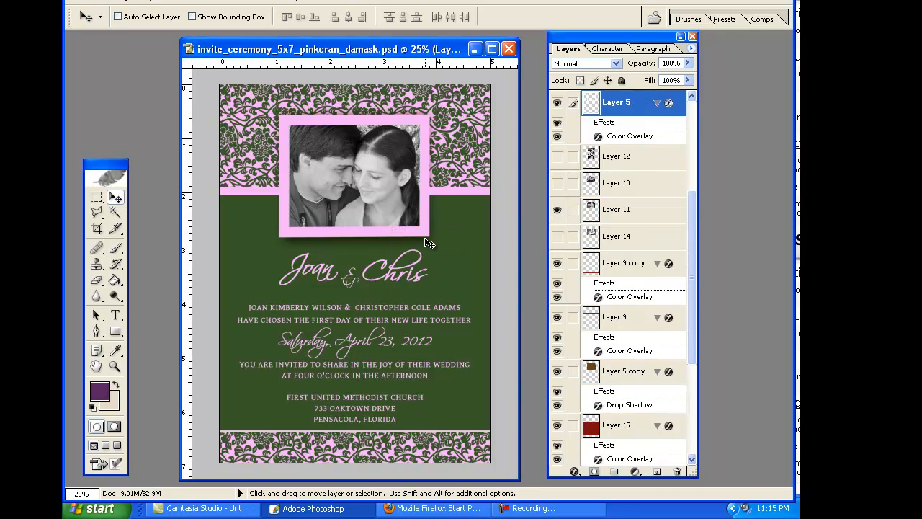
double_click(620, 138)
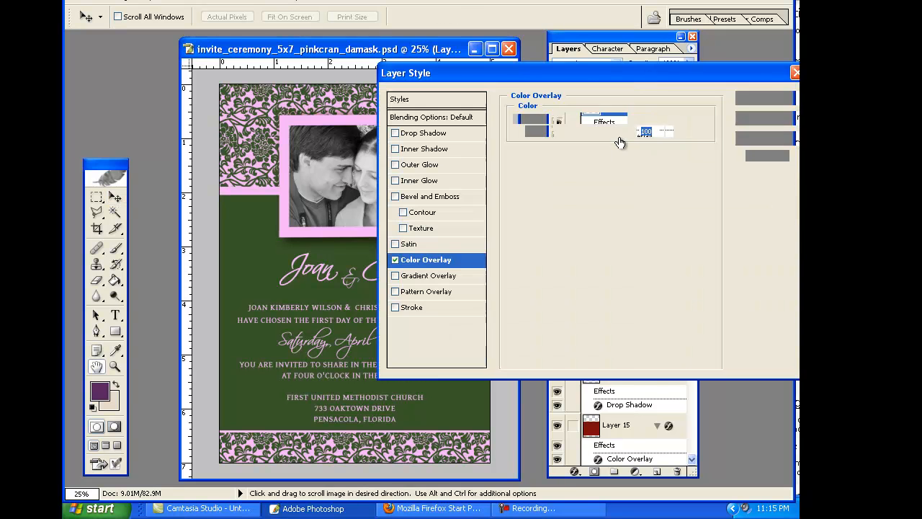
left_click(637, 119)
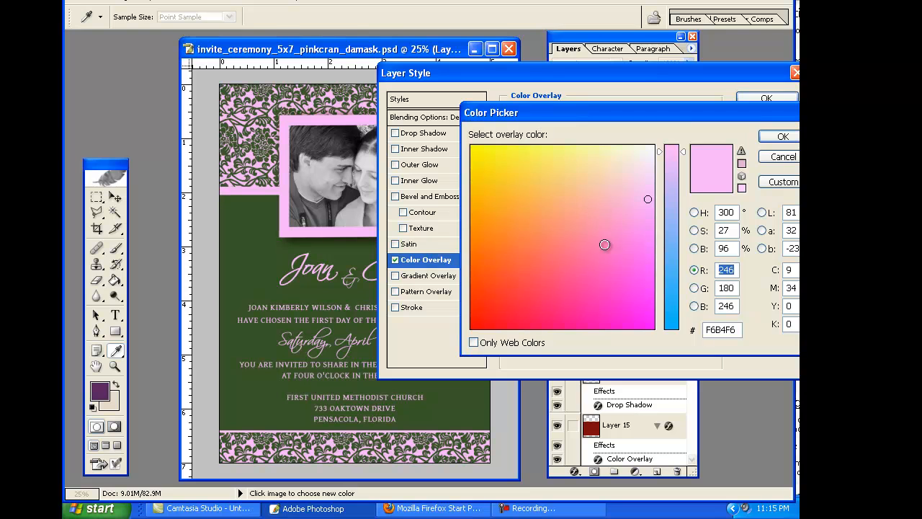
left_click_drag(648, 201, 638, 240)
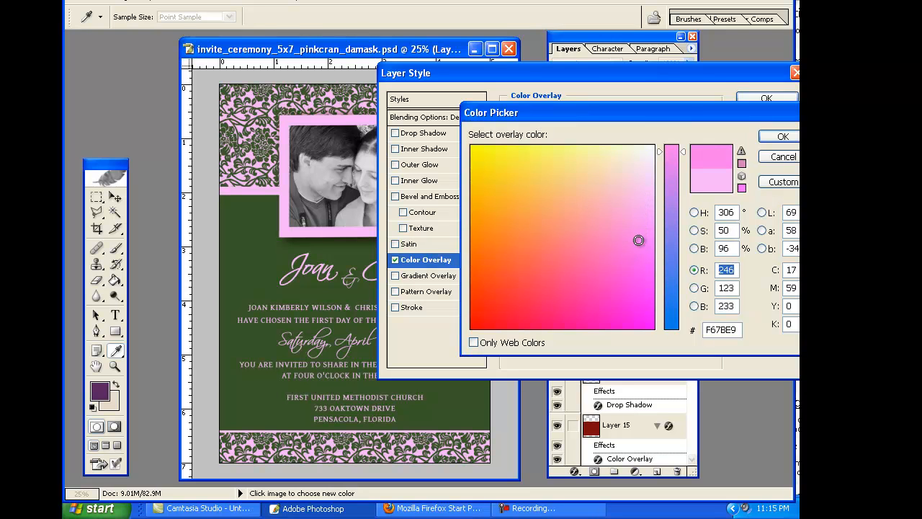
left_click_drag(704, 113, 669, 116)
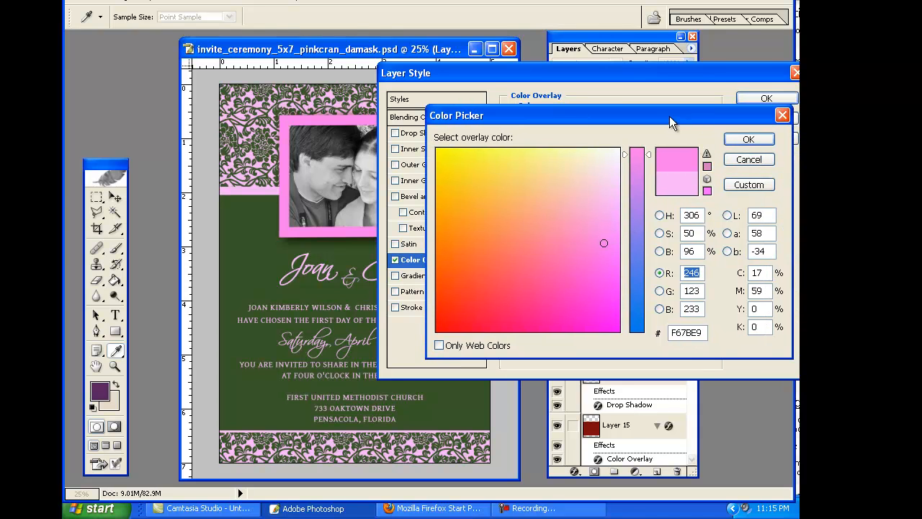
left_click(704, 332)
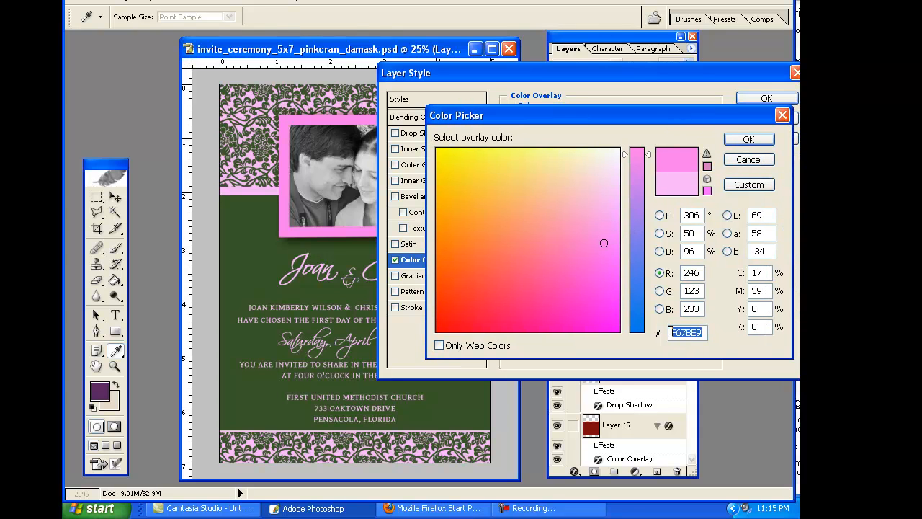
left_click(697, 272)
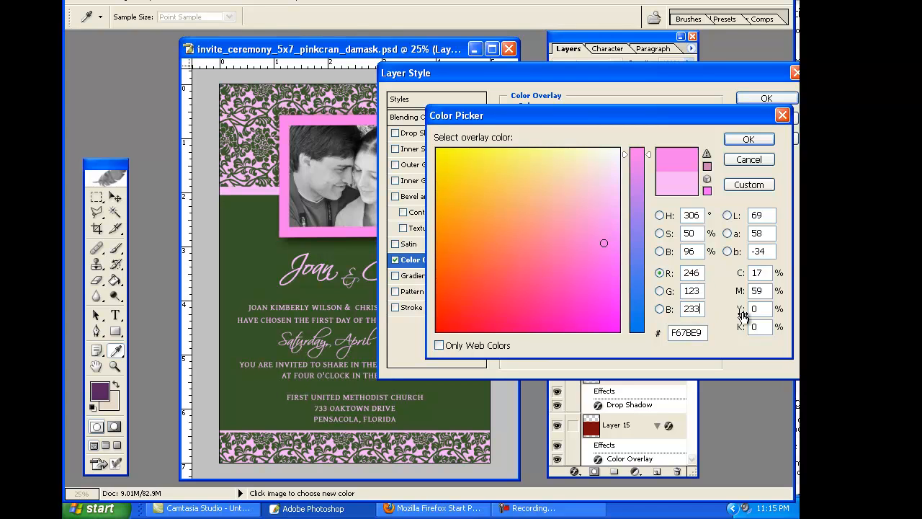
left_click(748, 139)
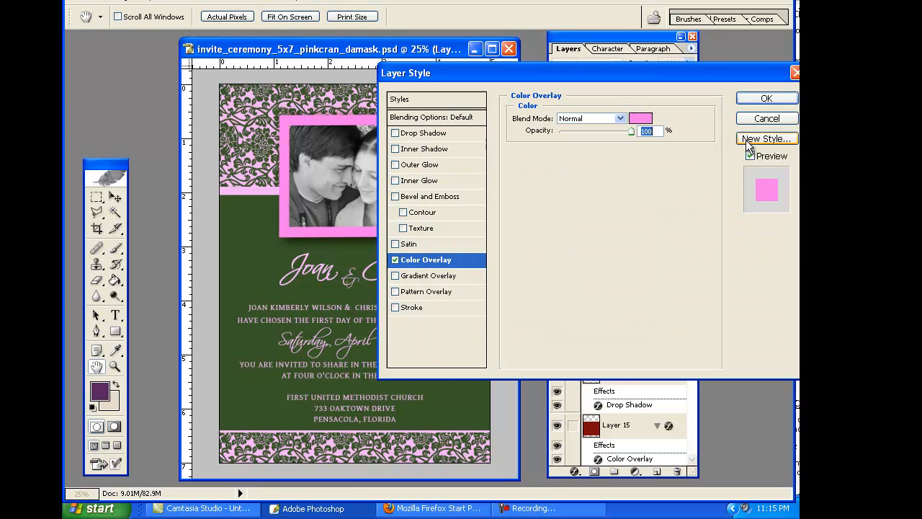
left_click(762, 99)
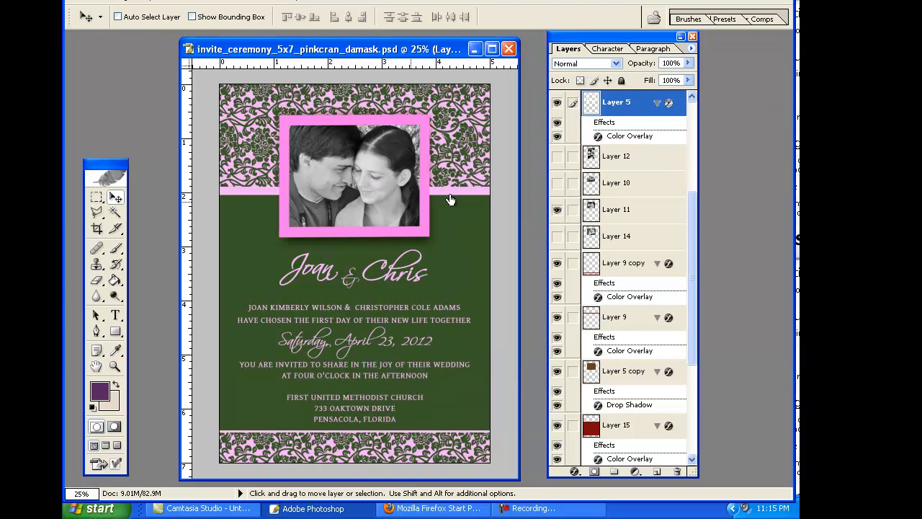
Copy the layer style of Layer 5 and paste it onto Layer 9, the stripe beneath the upper damask pattern.
right_click(618, 112)
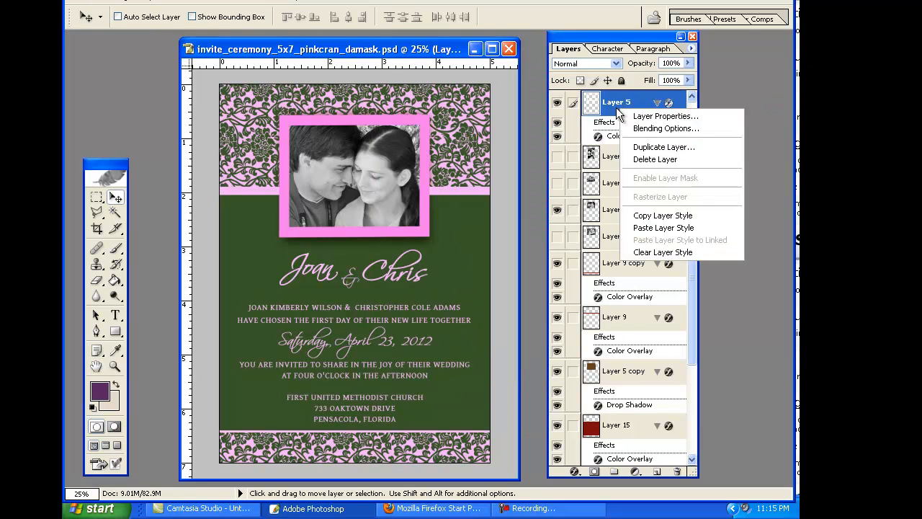
left_click(637, 214)
right_click(470, 189)
left_click(485, 196)
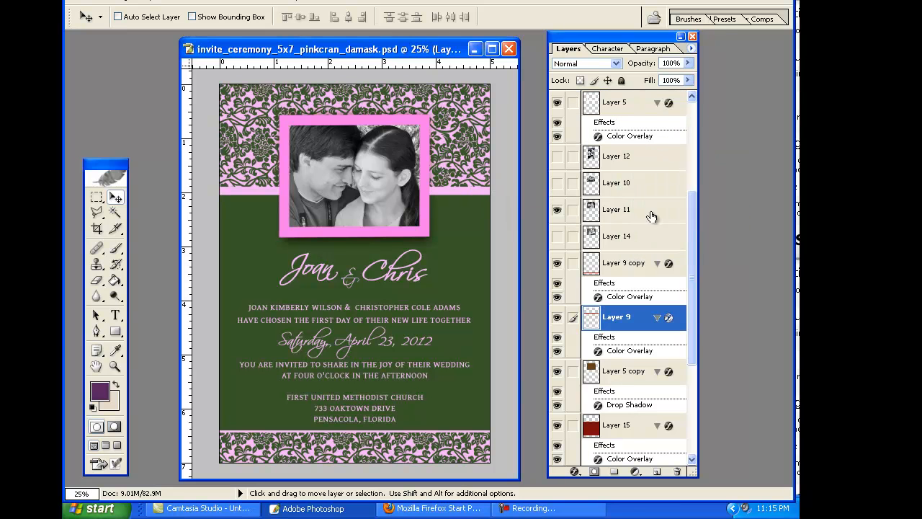
right_click(628, 314)
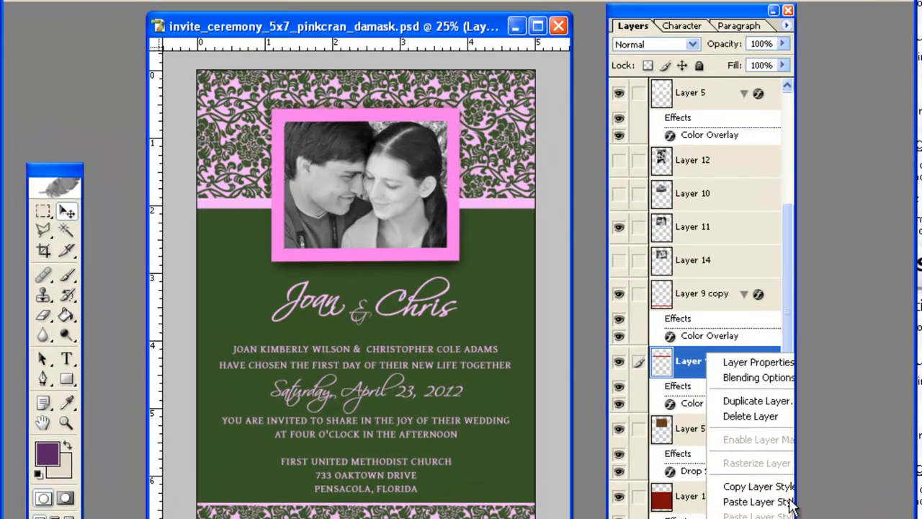
left_click(720, 432)
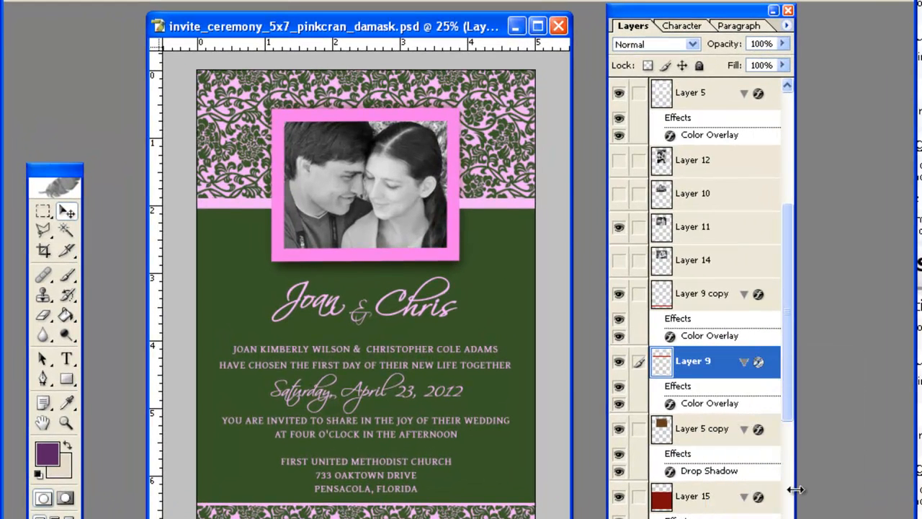
Select Layer 3, the pink base behind the damask patterns, and paste the copied layer style onto it.
right_click(504, 172)
left_click(519, 184)
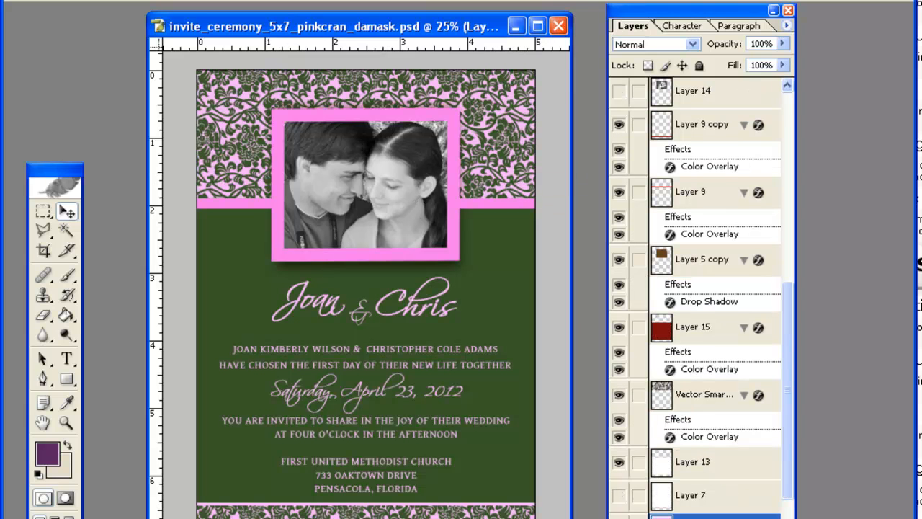
right_click(719, 340)
left_click(766, 492)
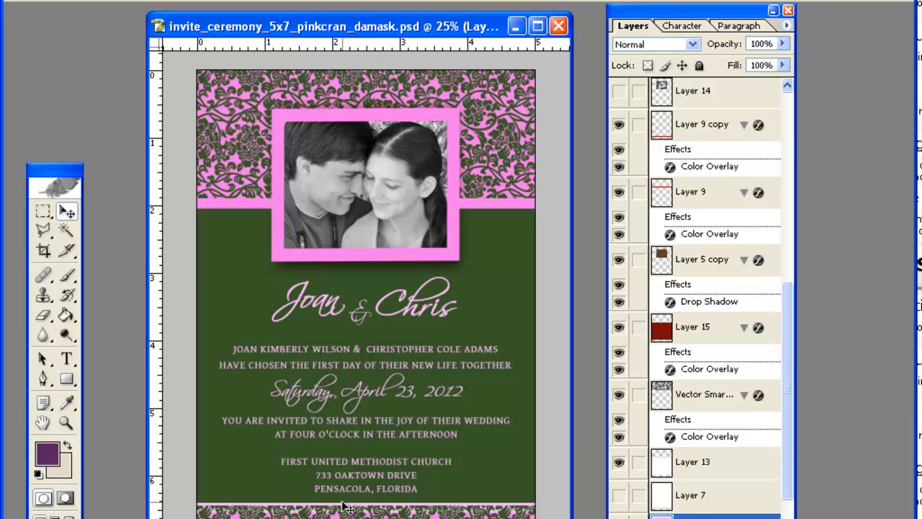
Select the Layer 9 copy stripe along the lower damask strip and paste the copied layer style onto it.
right_click(272, 510)
left_click(278, 514)
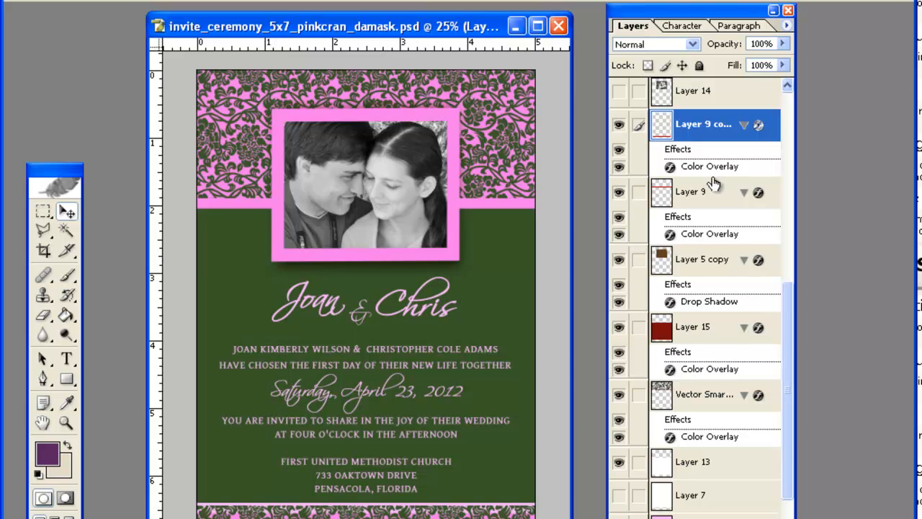
right_click(723, 126)
left_click(752, 274)
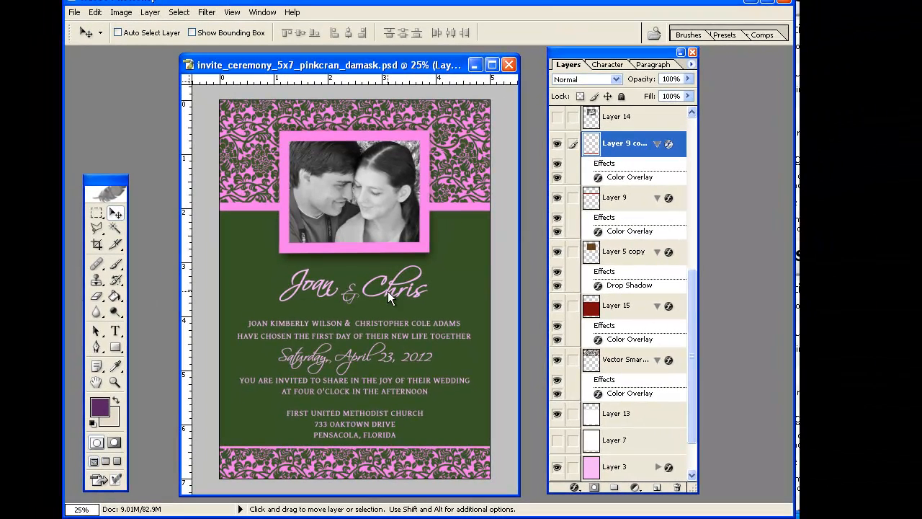
Select the text layer of the second first name in the script heading and replace it with the new first name.
right_click(391, 287)
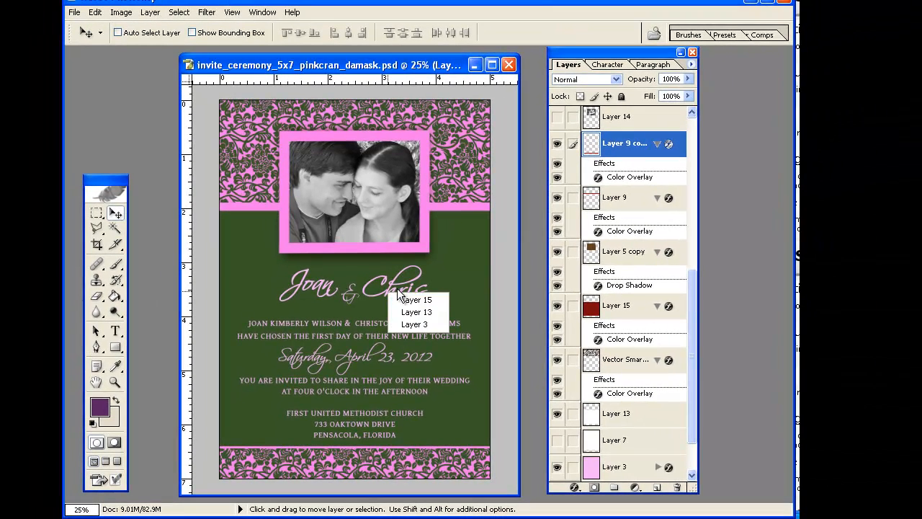
right_click(393, 287)
left_click(401, 293)
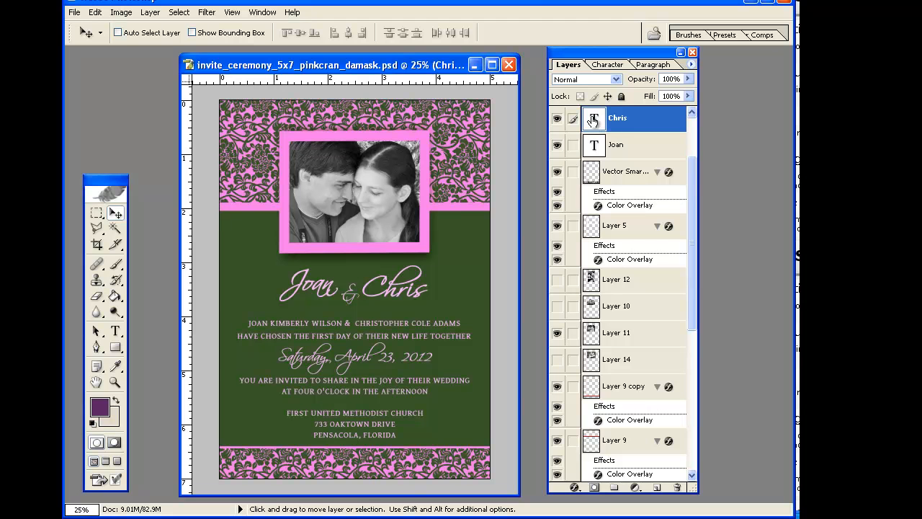
key("t")
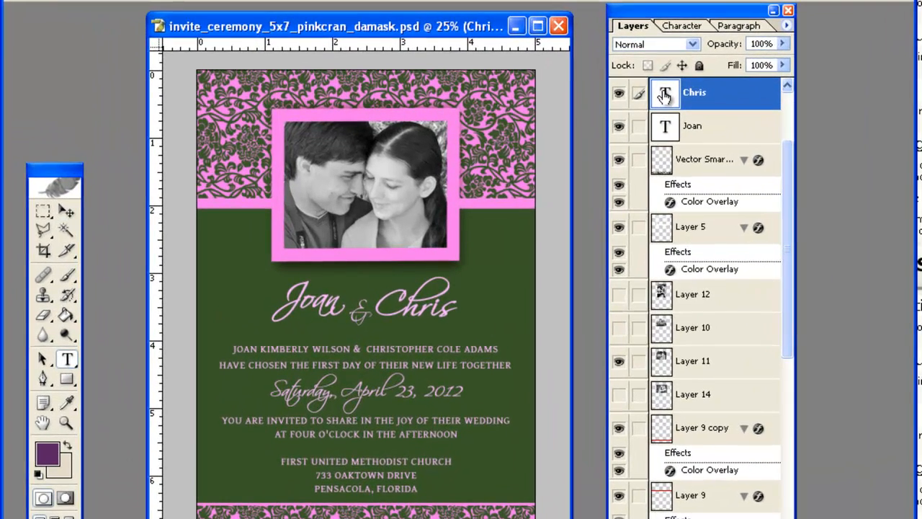
double_click(664, 89)
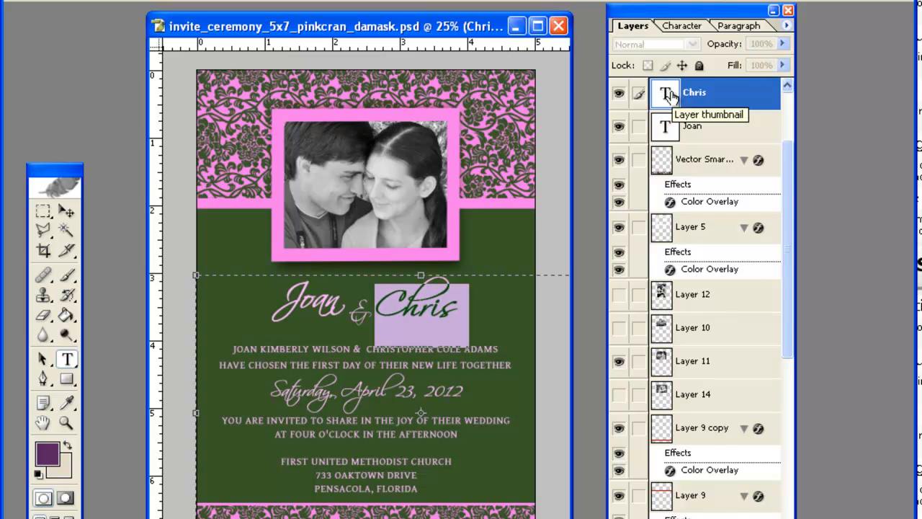
type("Sam")
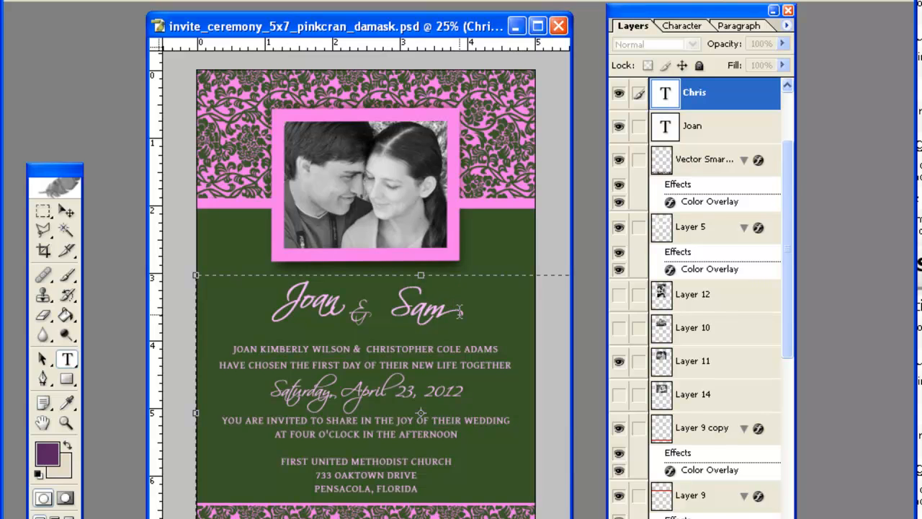
left_click(66, 211)
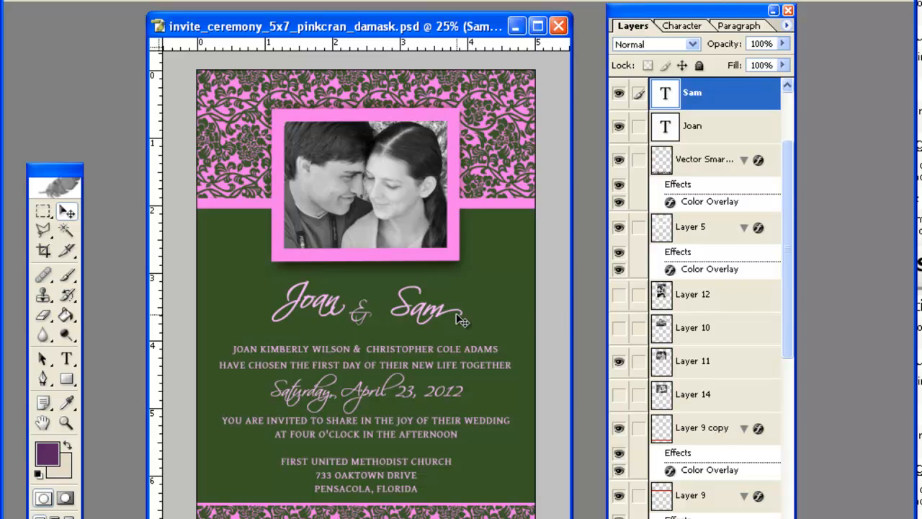
Move the replaced name closer to the ampersand, and select the other first name's layer to shift it for balance.
left_click_drag(449, 319, 412, 301)
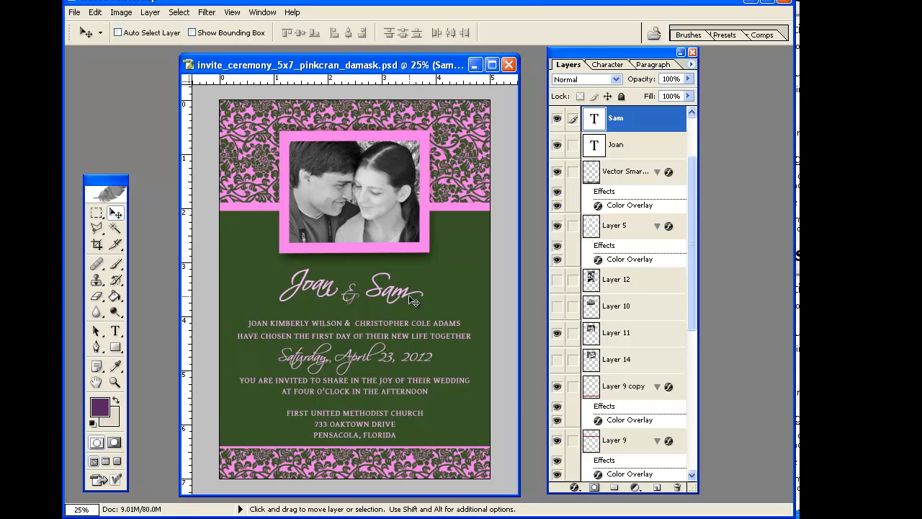
left_click_drag(412, 299, 403, 291)
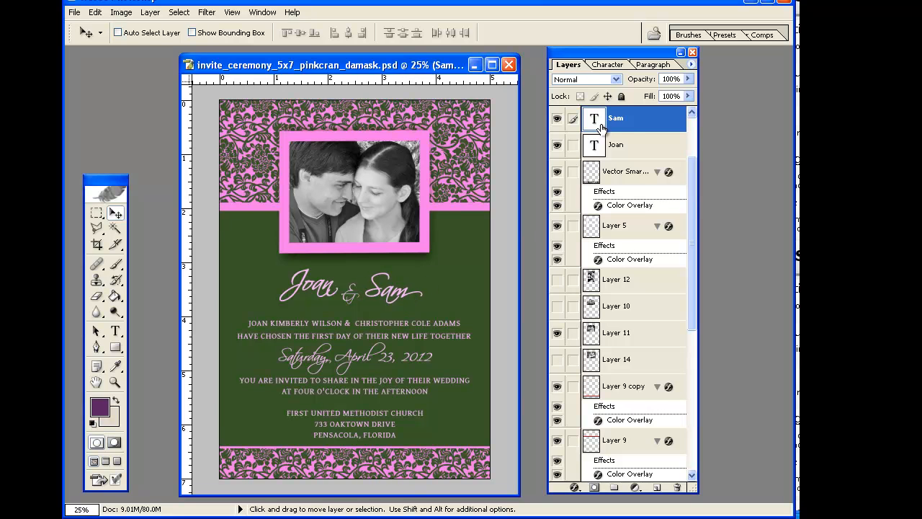
right_click(328, 286)
right_click(328, 283)
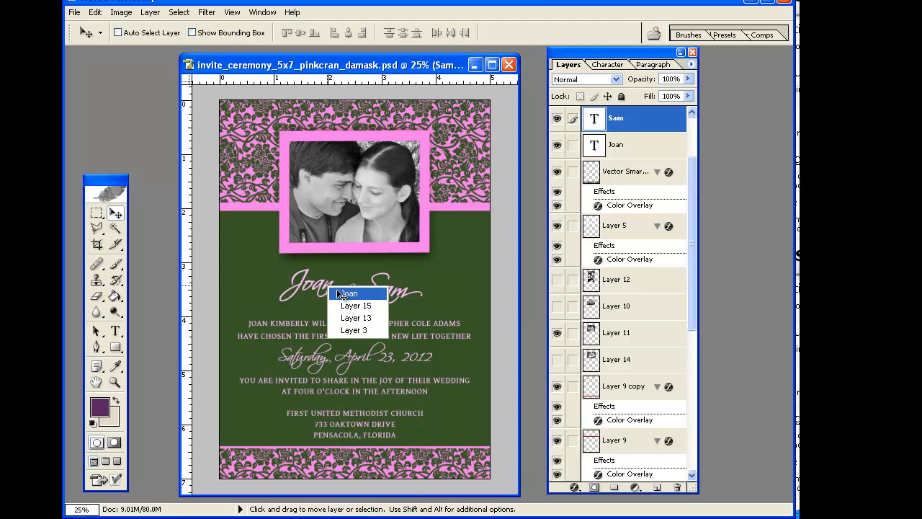
left_click(346, 293)
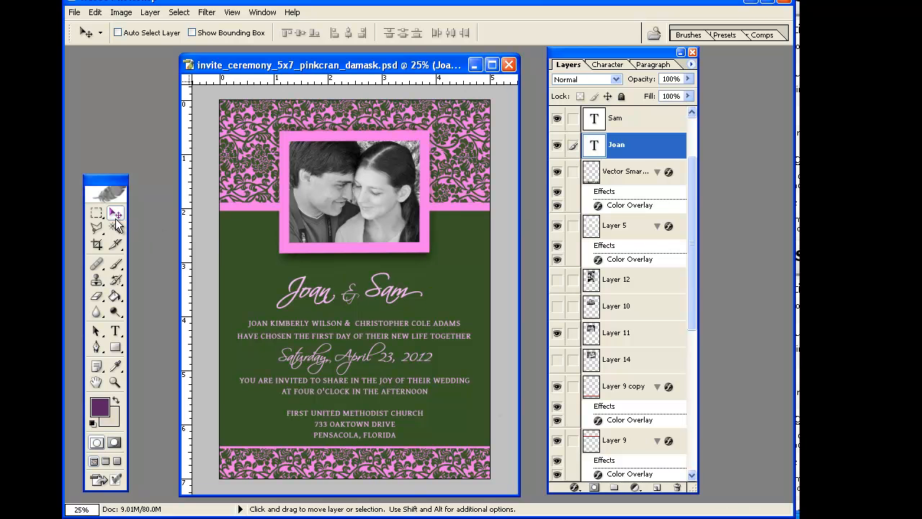
Reselect the replaced name's text layer and move it slightly down to line up with the name before the ampersand.
right_click(395, 295)
left_click(398, 298)
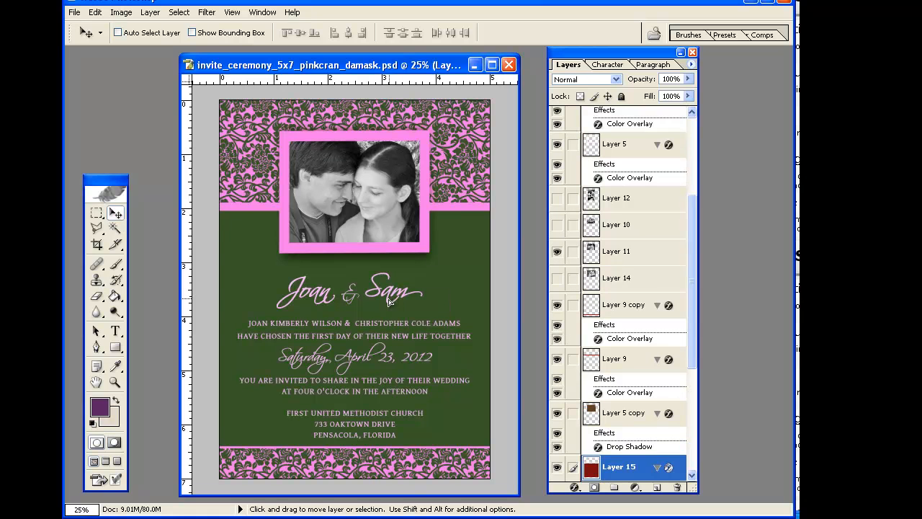
left_click_drag(387, 297, 388, 292)
right_click(393, 297)
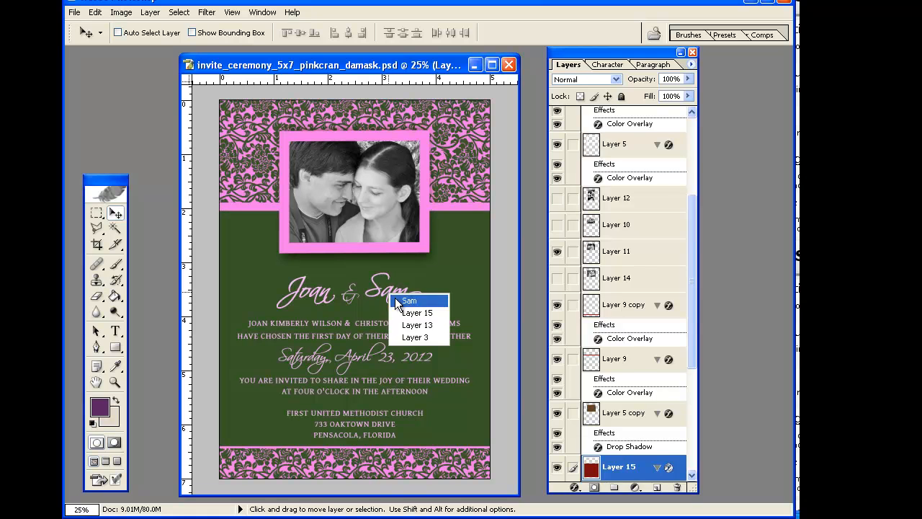
left_click(400, 309)
left_click_drag(390, 294, 393, 302)
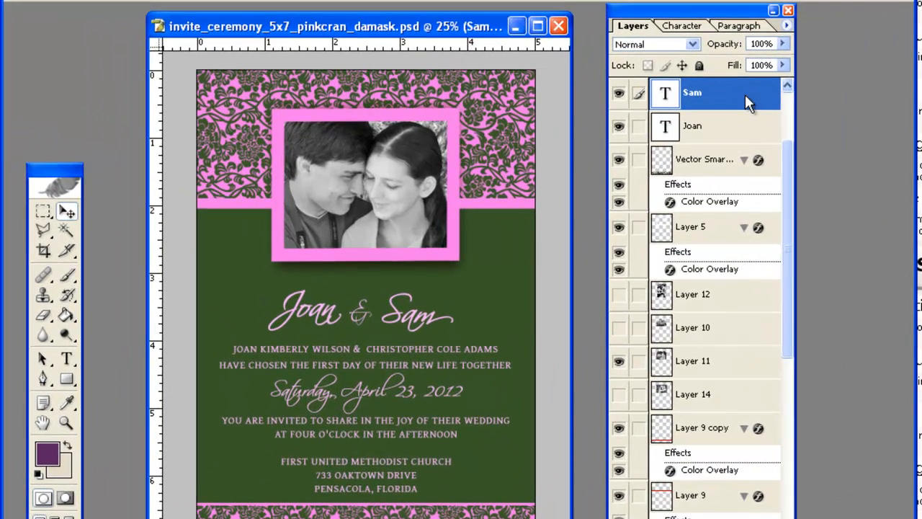
Paste the copied pink layer style onto the text layers of both first names in the heading.
right_click(744, 94)
left_click(785, 245)
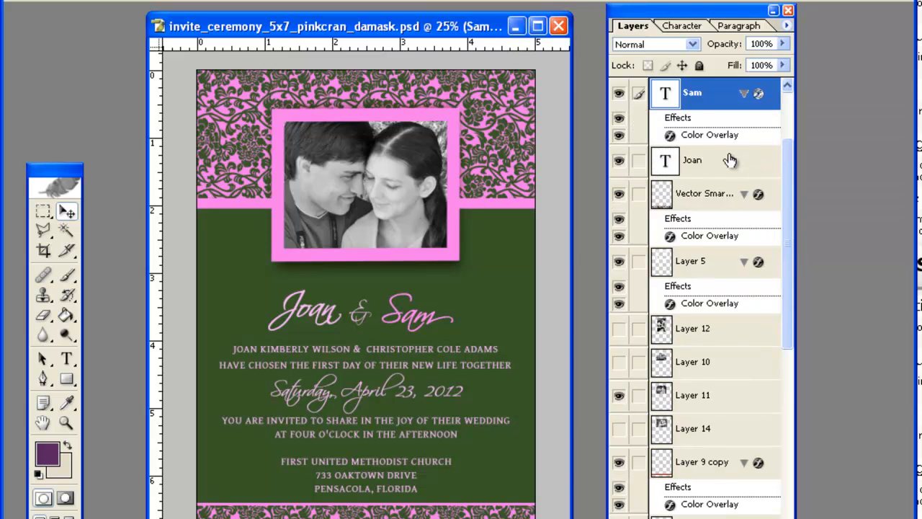
right_click(730, 160)
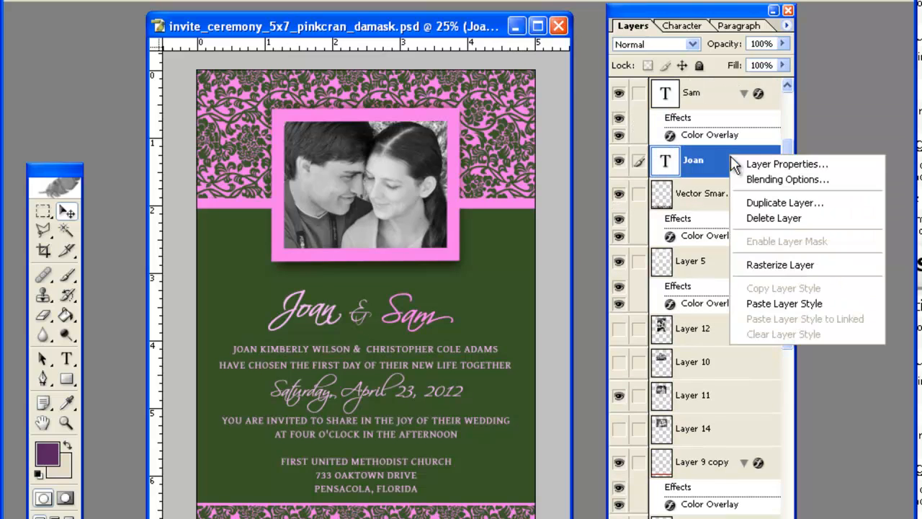
left_click(780, 303)
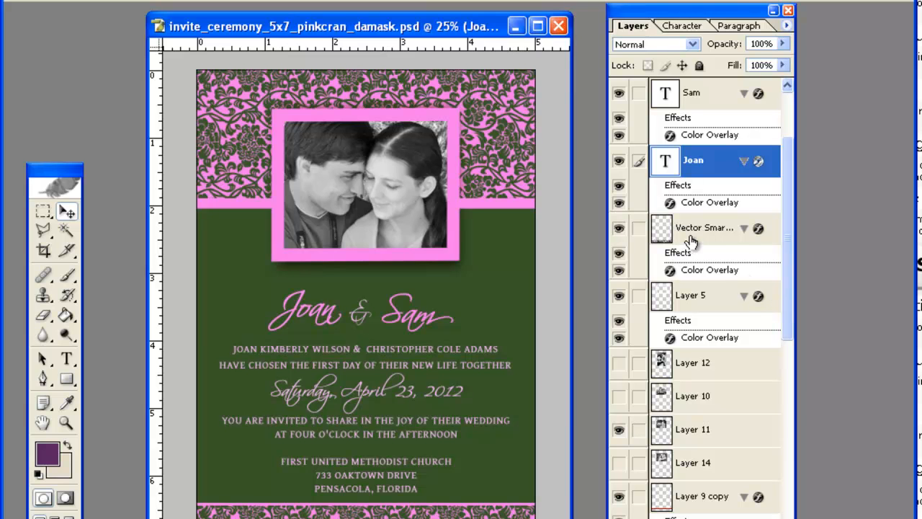
Select the body text layer with the ceremony details and highlight all of its text for editing.
right_click(439, 365)
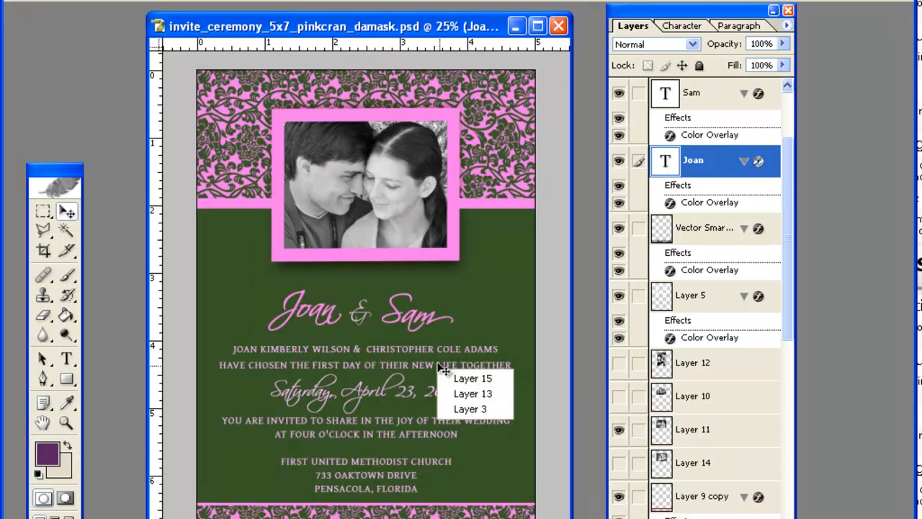
right_click(439, 367)
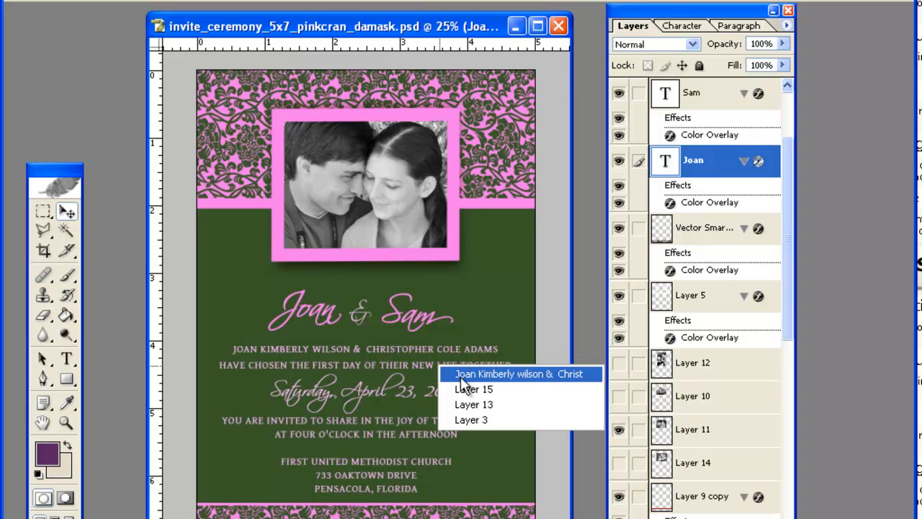
left_click(579, 374)
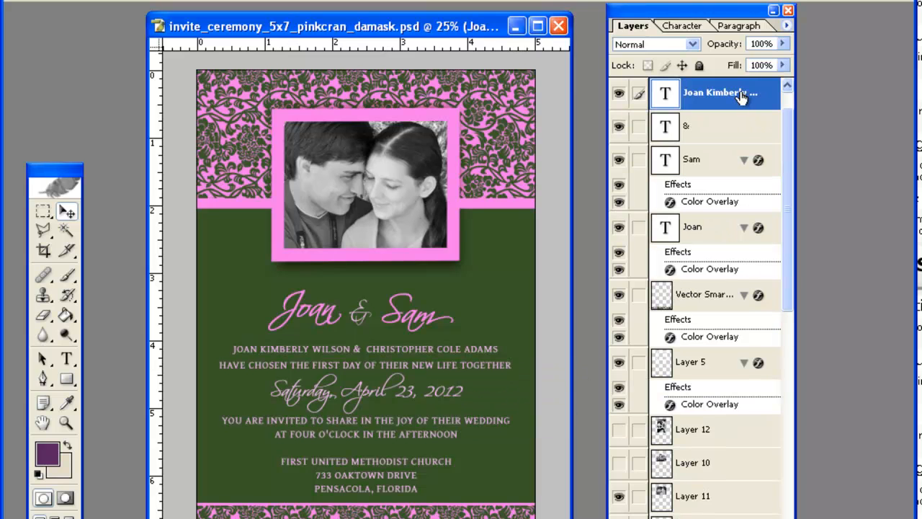
double_click(667, 94)
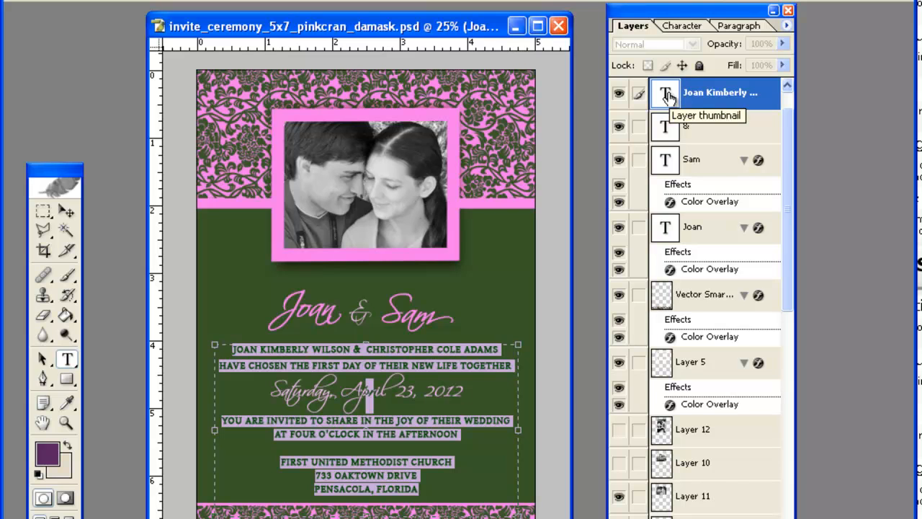
left_click(70, 212)
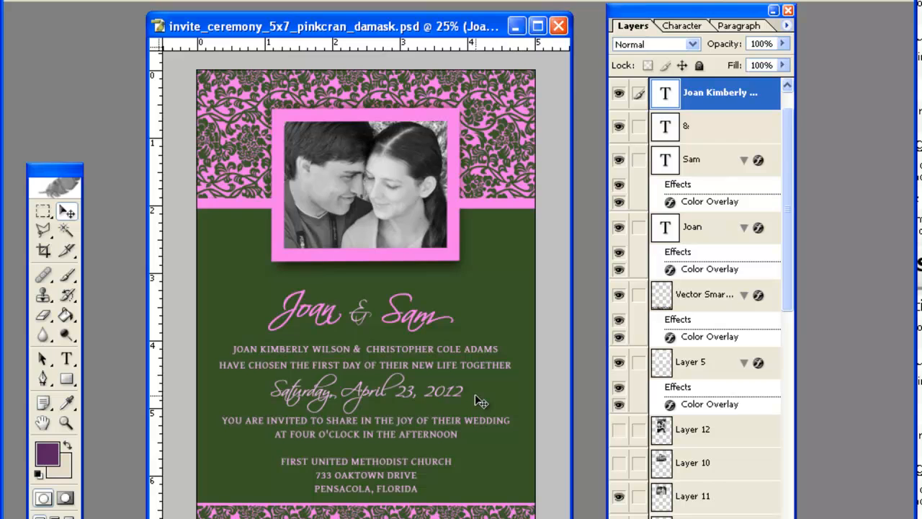
Select the script date's text layer and paste the copied pink layer style onto it.
scroll(700, 277, "up", 1)
left_click(711, 96)
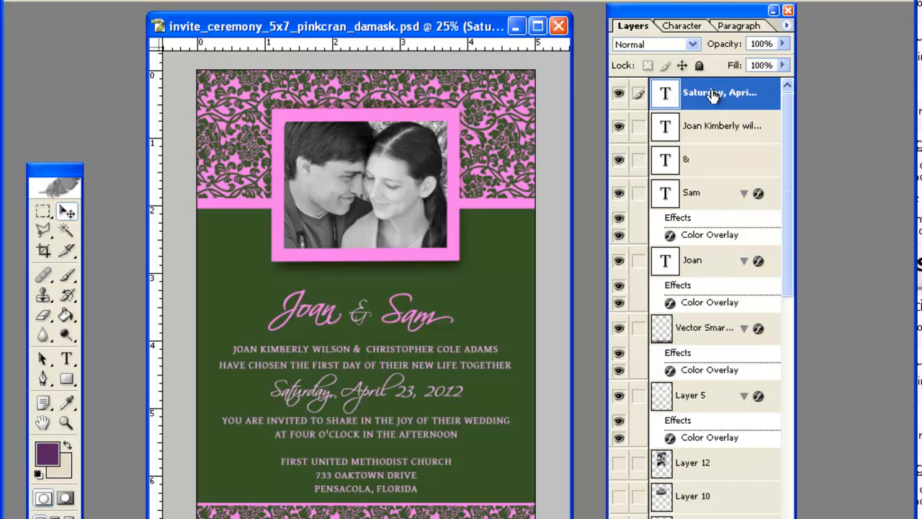
right_click(711, 94)
left_click(779, 239)
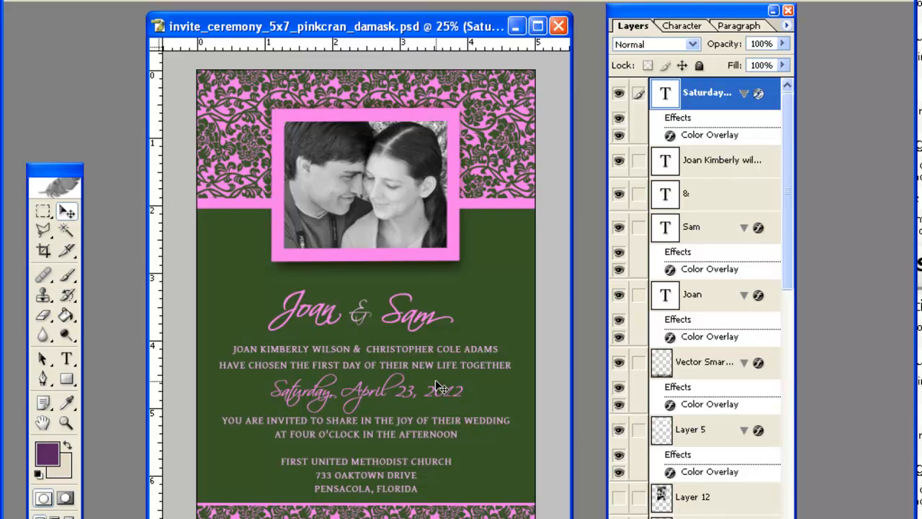
Try the copied pink layer style on the body text layer and undo the paste.
left_click(709, 162)
right_click(709, 172)
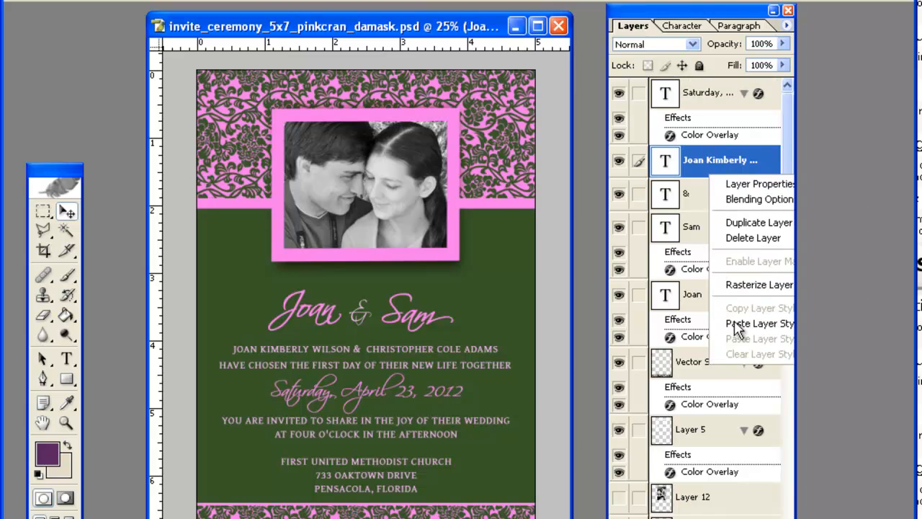
left_click(733, 325)
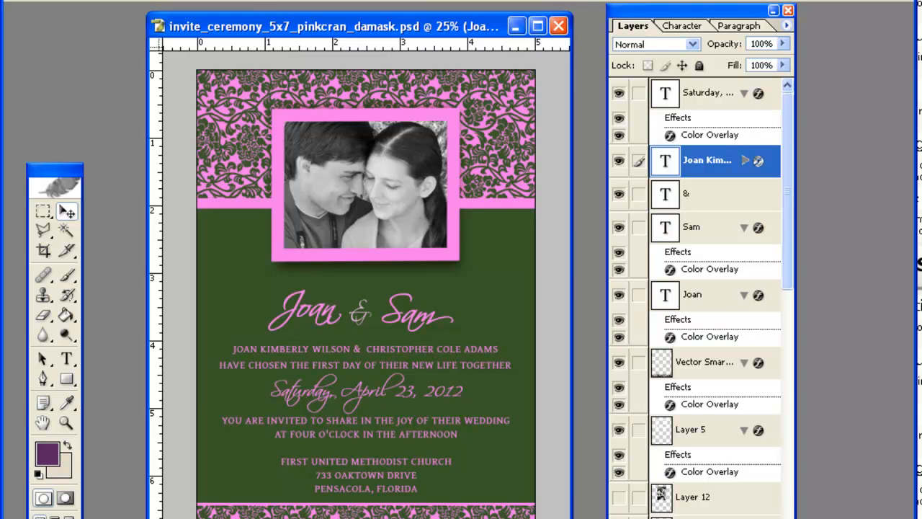
left_click(72, 1)
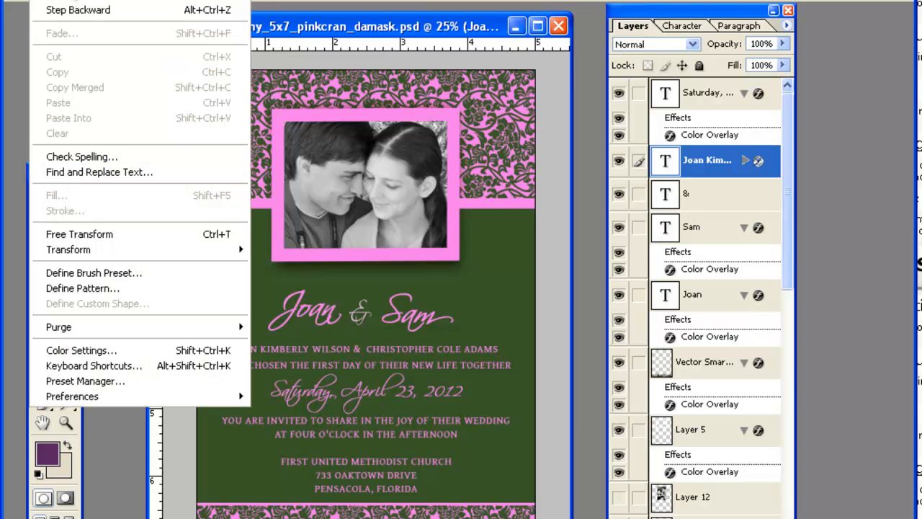
left_click(72, 2)
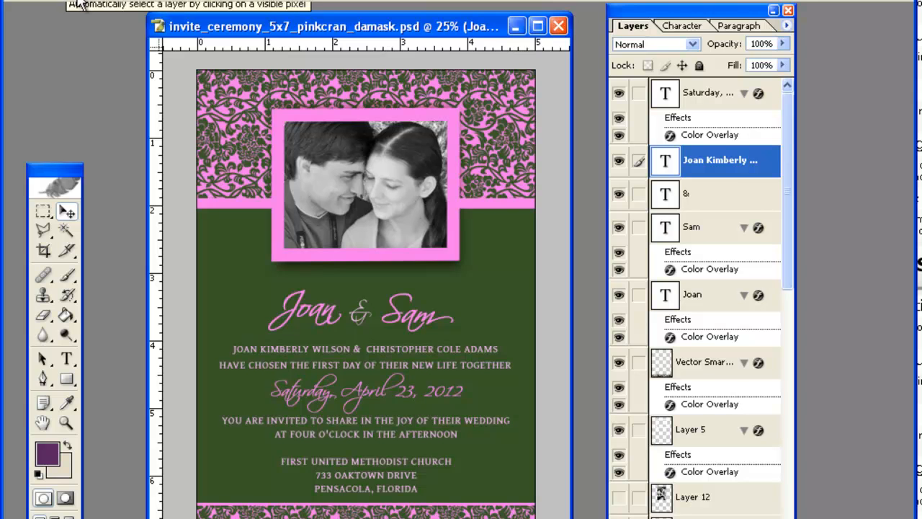
Save the invitation as a JPEG copy named "wedding invitation edited" at Maximum quality 12 with the Baseline ("Standard") format option.
left_click(20, 1)
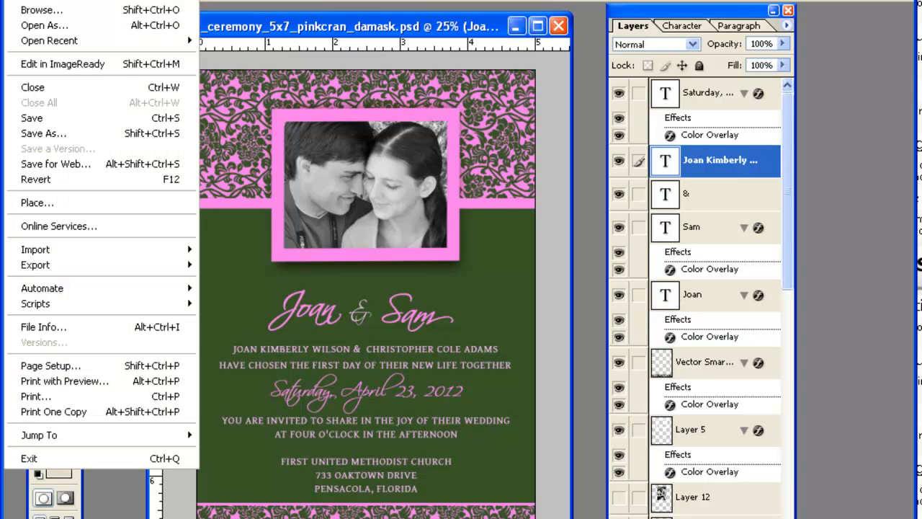
left_click(75, 137)
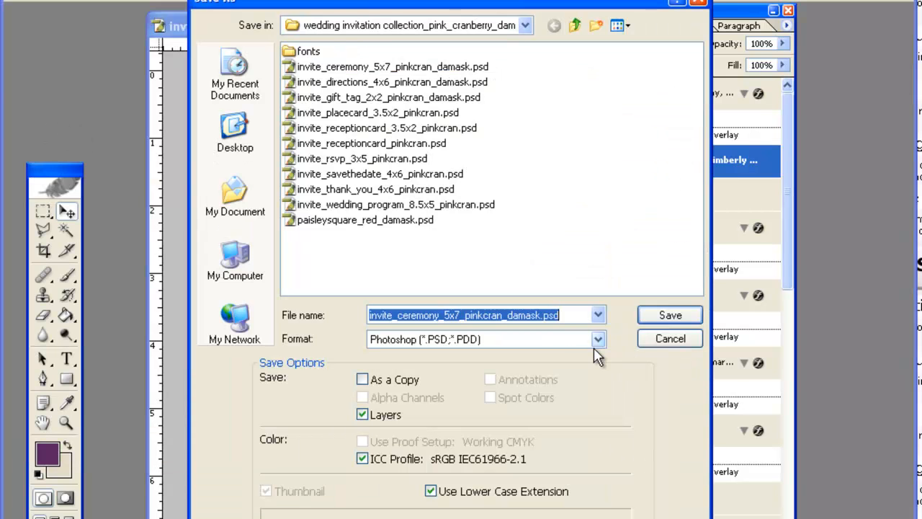
left_click(553, 343)
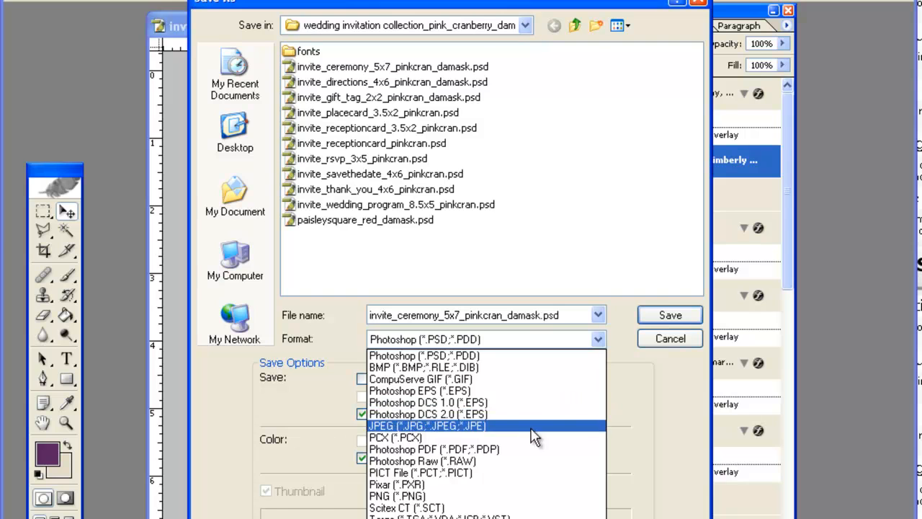
left_click(533, 425)
double_click(535, 316)
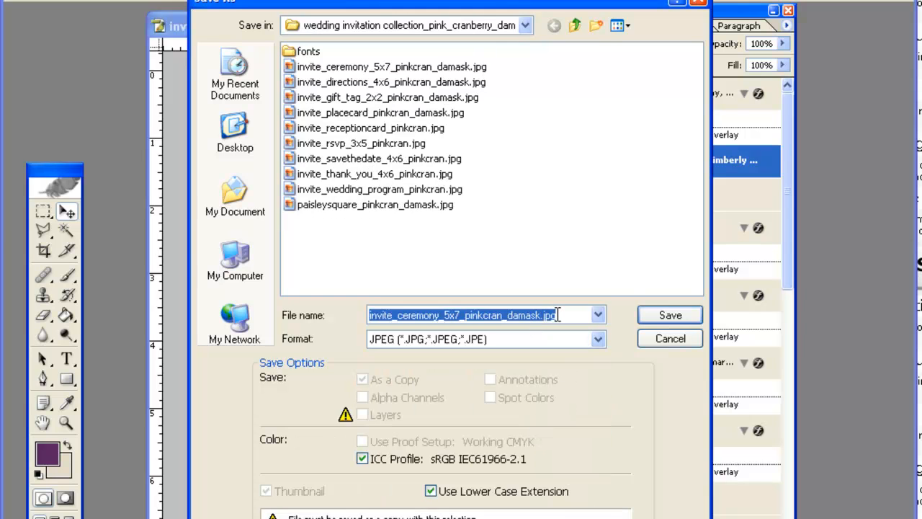
type("wedding invitation edited")
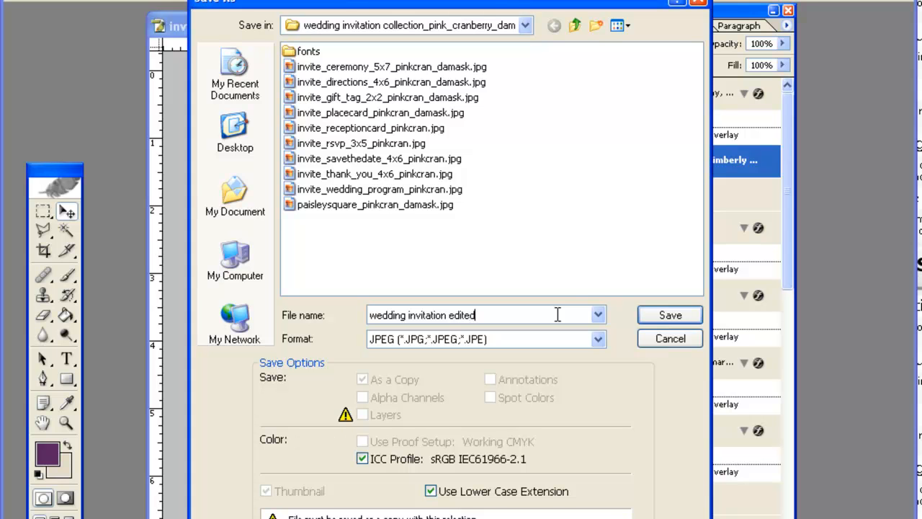
left_click(670, 317)
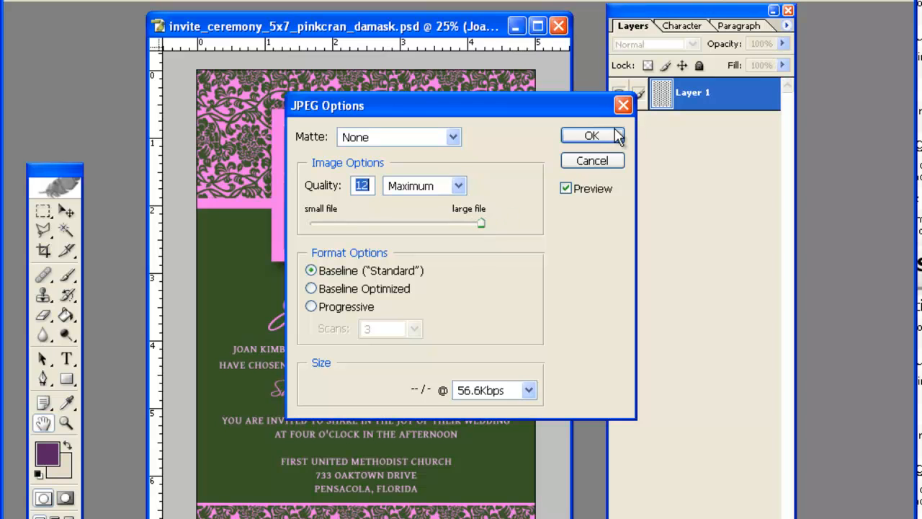
left_click(594, 135)
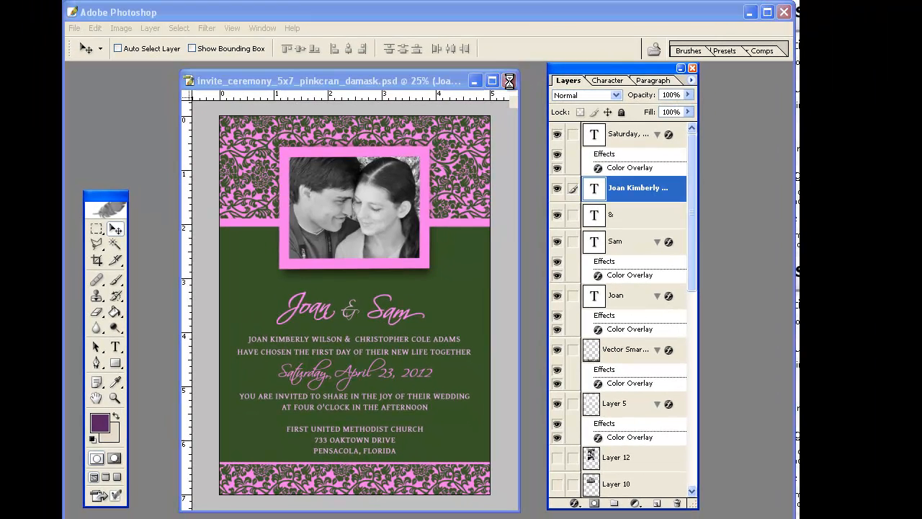
Close the invitation document without saving the changes to the original PSD template.
left_click(515, 74)
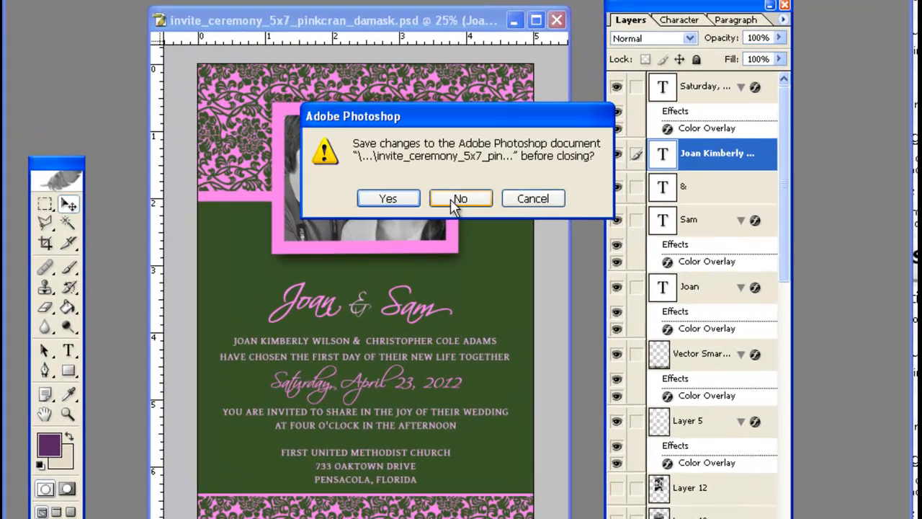
left_click(429, 225)
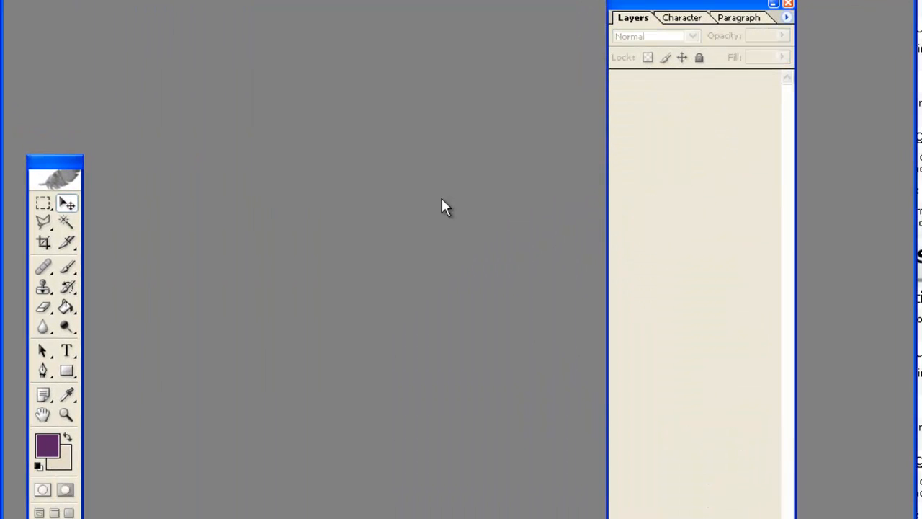